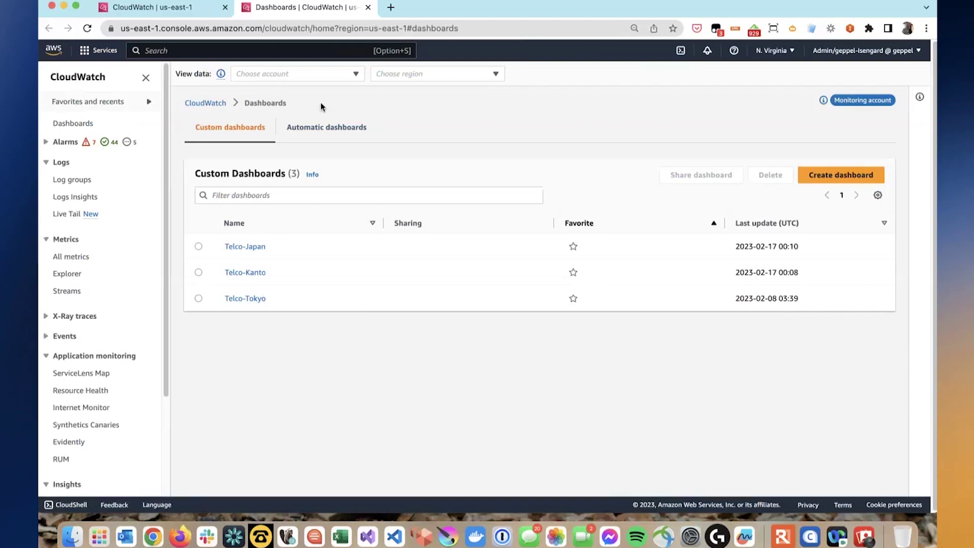
- Open the Telco-Japan dashboard and zoom the browser to 80% to see more widgets
click(256, 247)
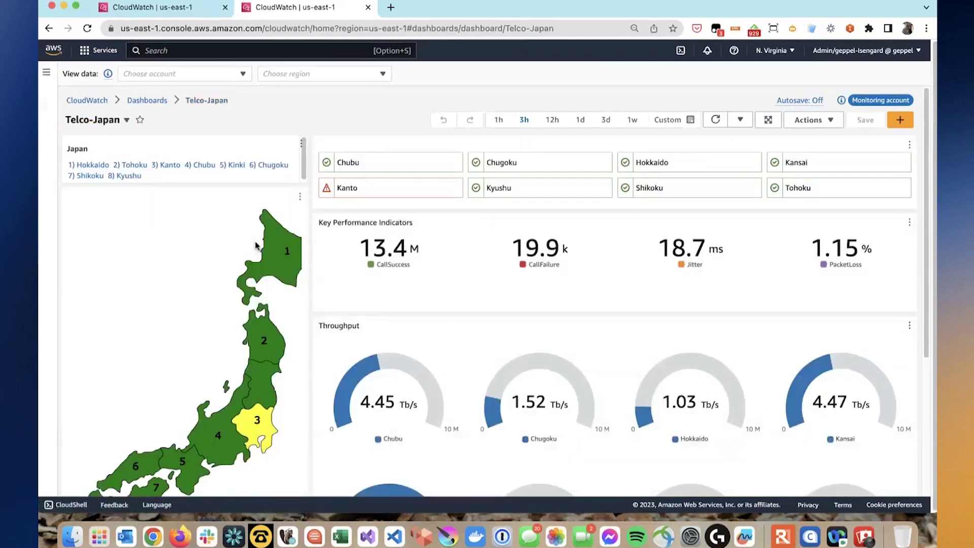
key(super+minus)
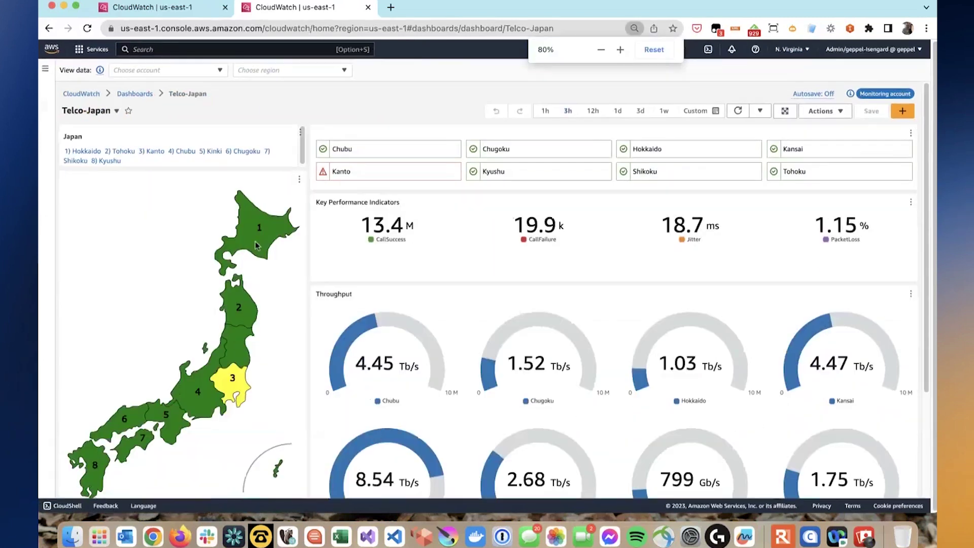
scroll(251, 305, down, 1)
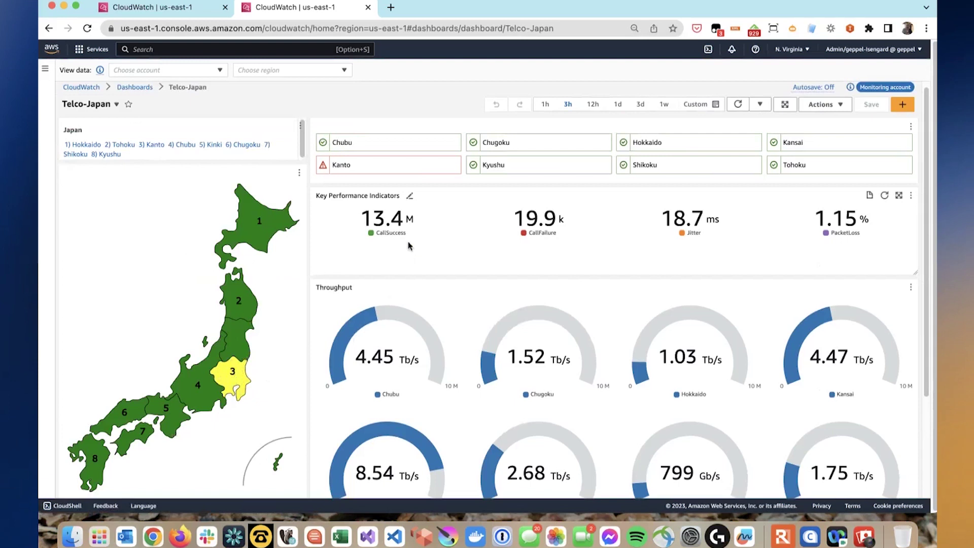
mouse_move(413, 238)
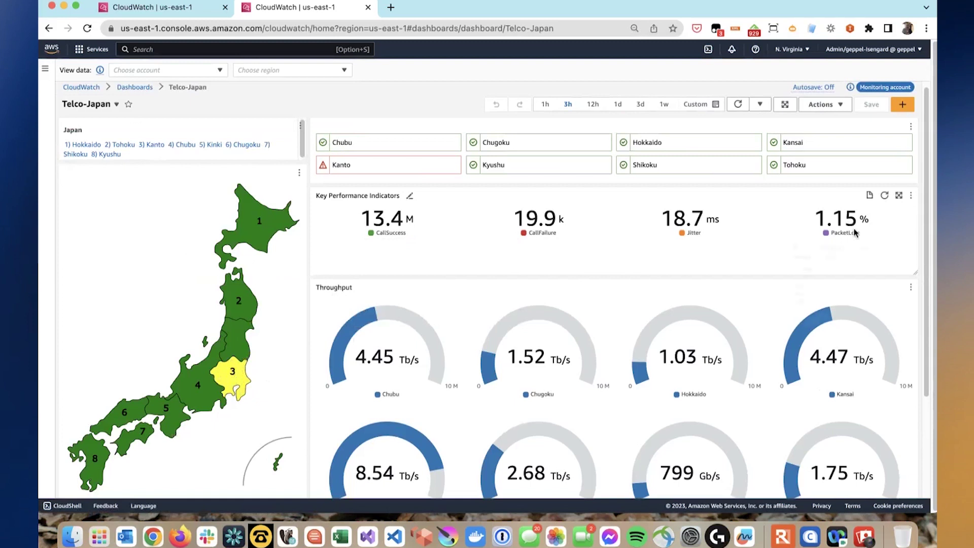
scroll(921, 284, down, 2)
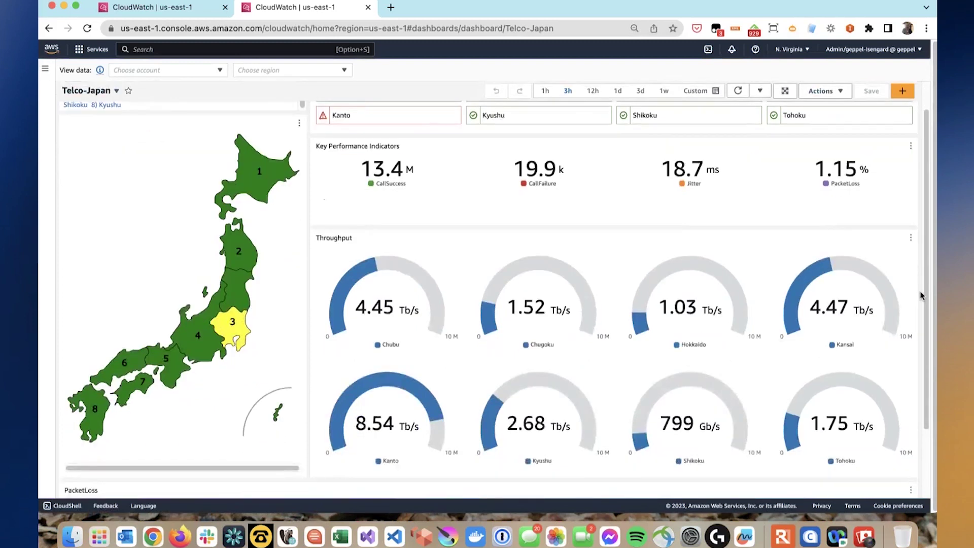
scroll(921, 295, down, 1)
scroll(921, 296, down, 3)
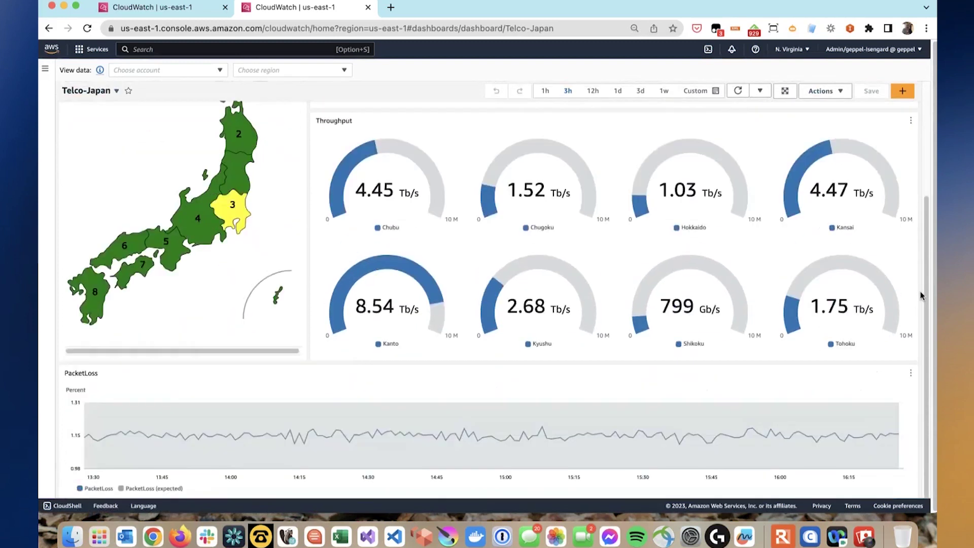
mouse_move(219, 461)
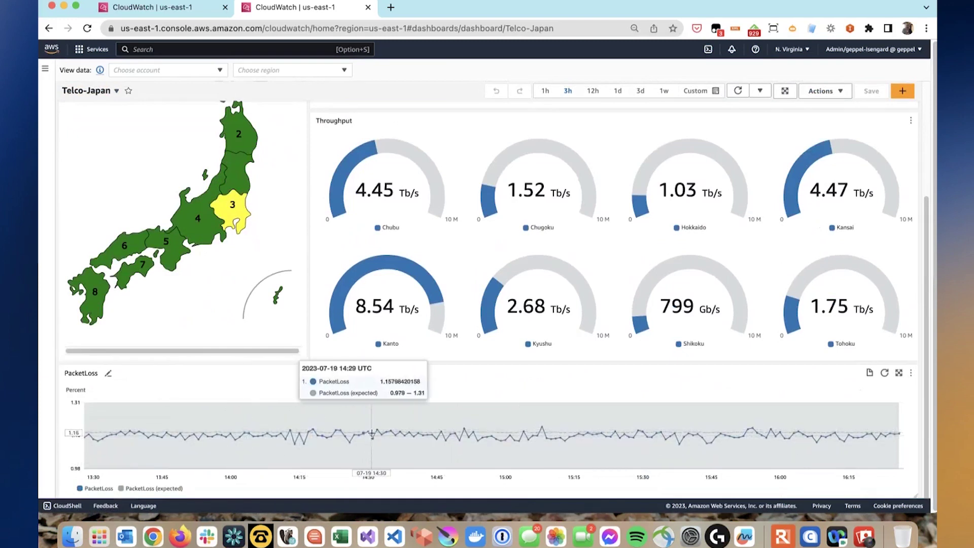
scroll(372, 433, up, 5)
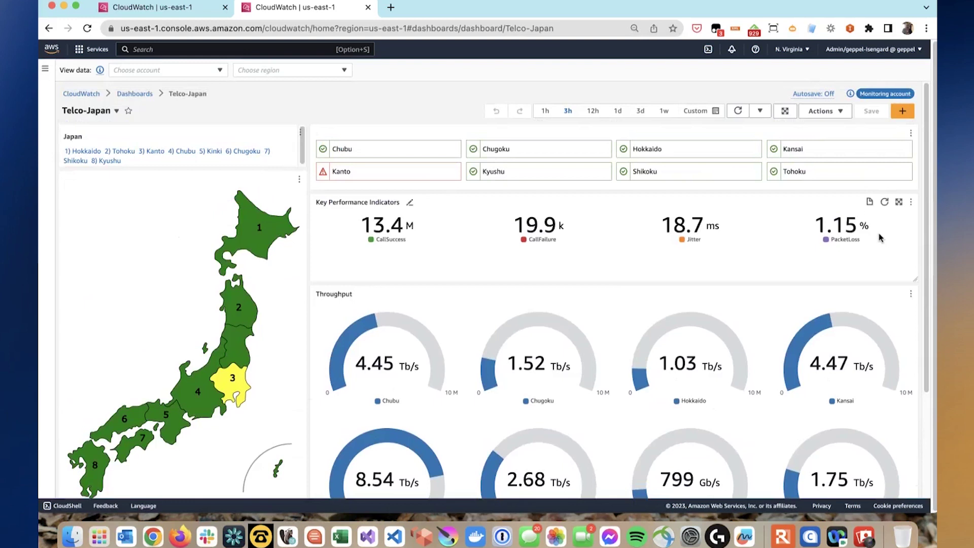
- View the KPI widget in metrics and remove CallSuccess, CallFailure and PacketLoss, leaving Jitter
click(911, 203)
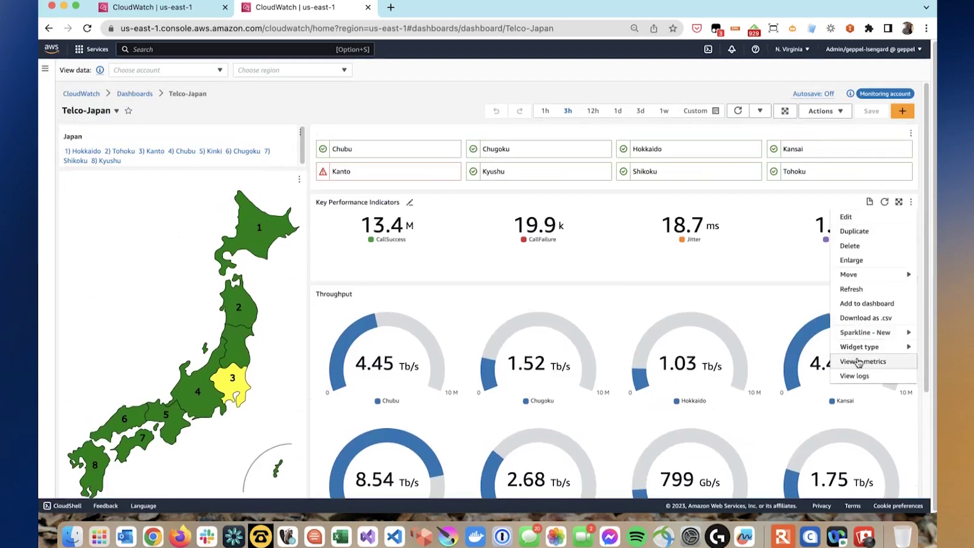
click(857, 361)
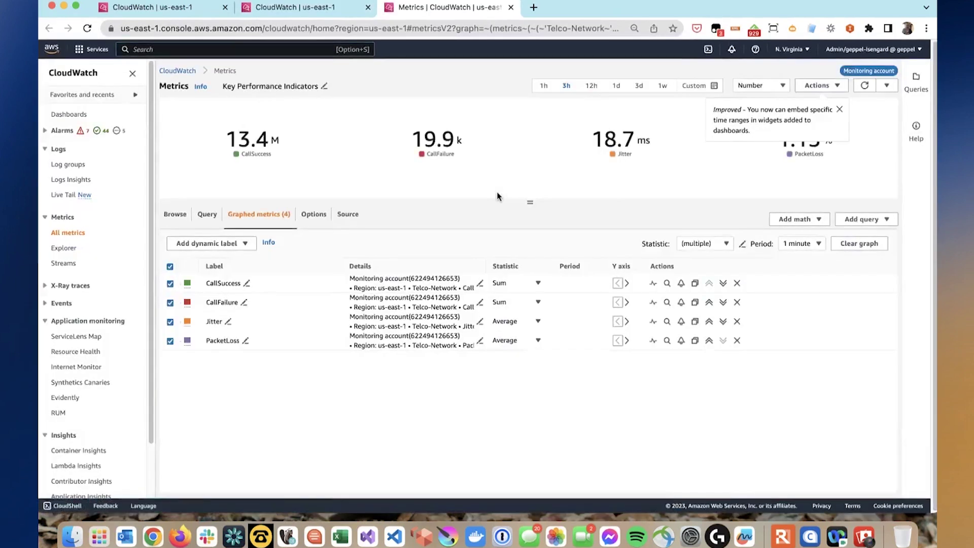
click(737, 283)
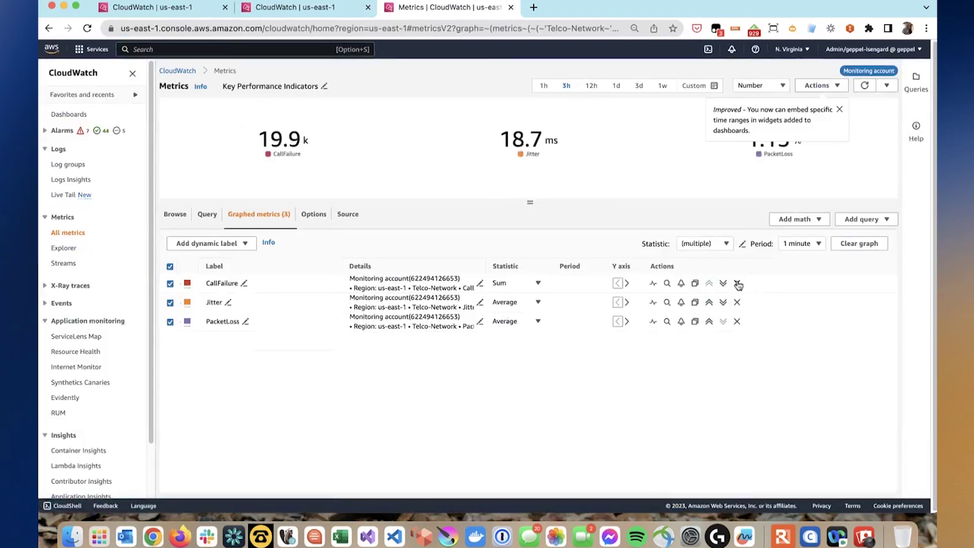
click(737, 283)
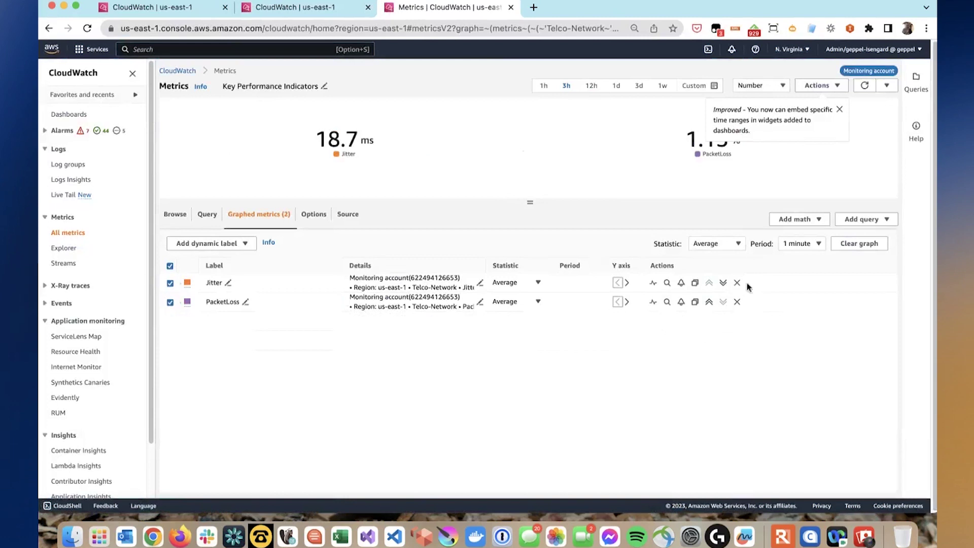
click(840, 109)
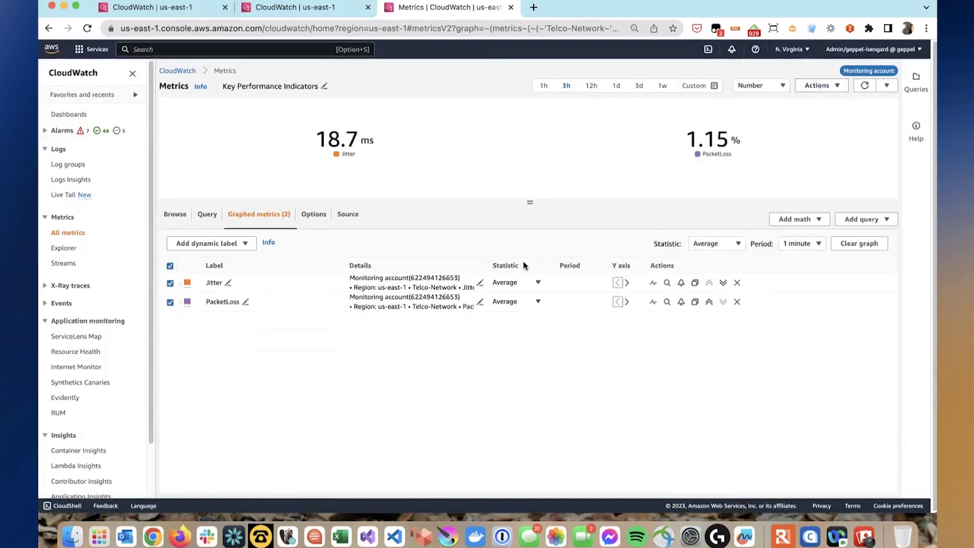
click(737, 302)
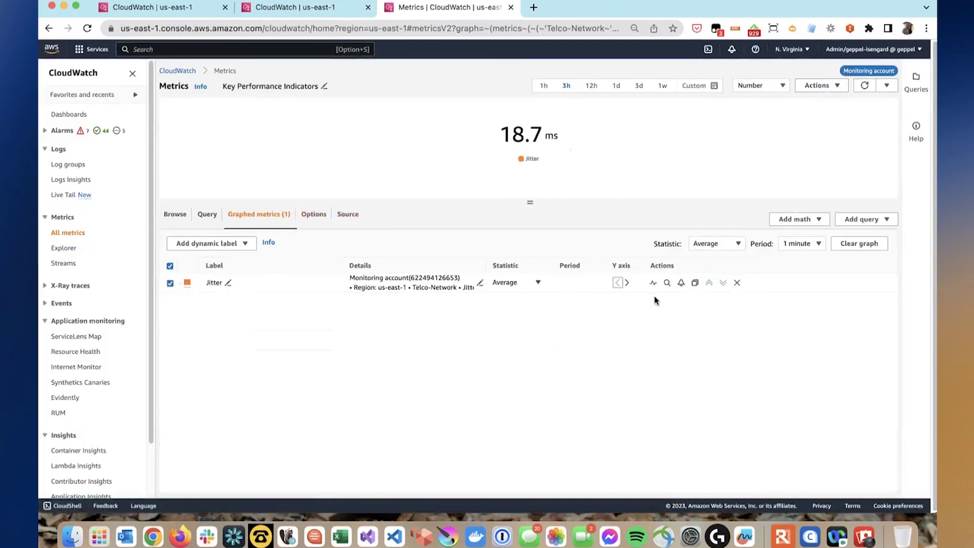
- Duplicate Jitter, set the copy's statistic to Sample count, and show the last 1 hour
click(694, 282)
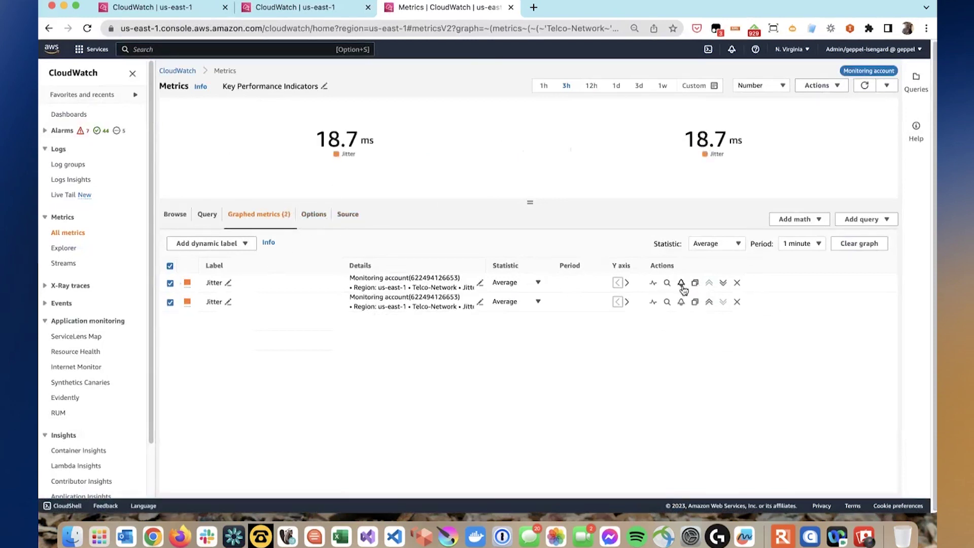
click(512, 304)
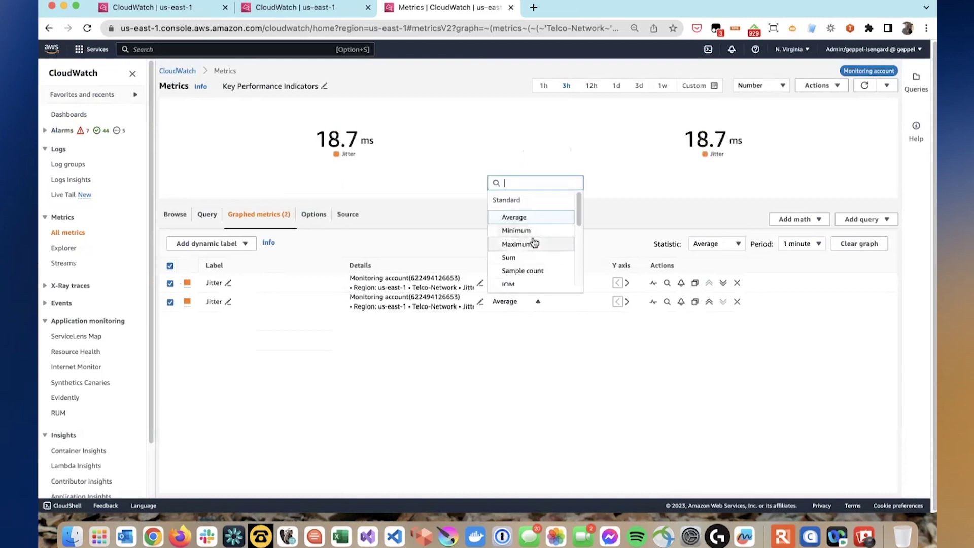
scroll(534, 241, down, 1)
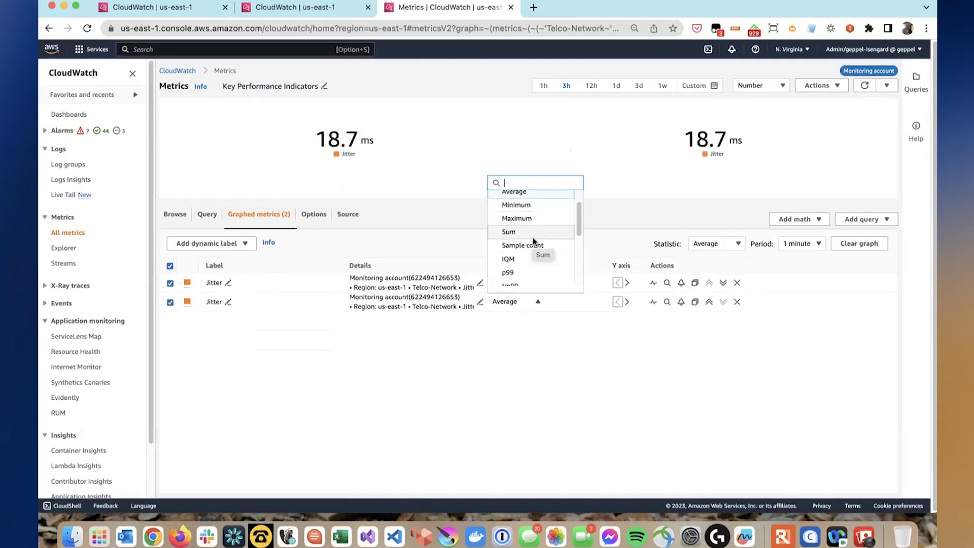
scroll(533, 241, down, 2)
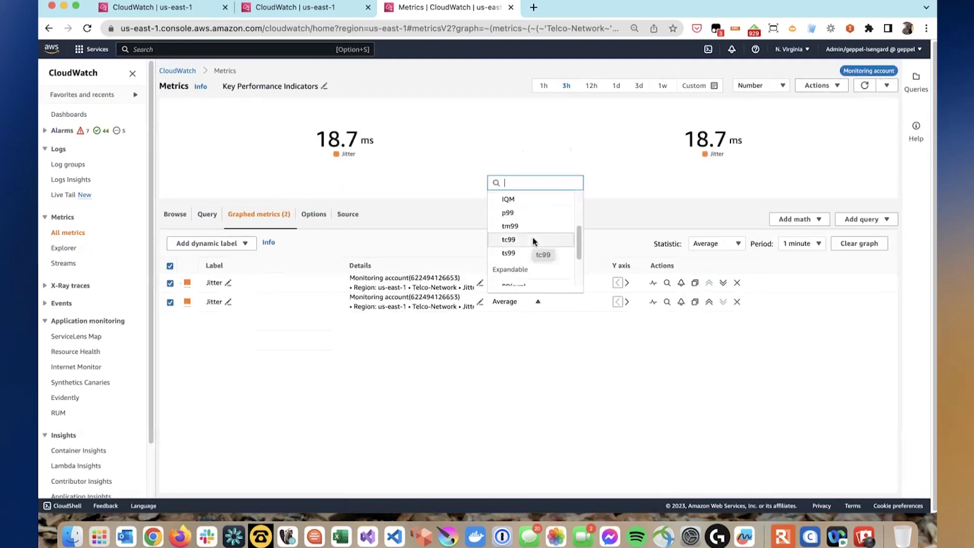
scroll(533, 237, down, 2)
scroll(532, 237, up, 5)
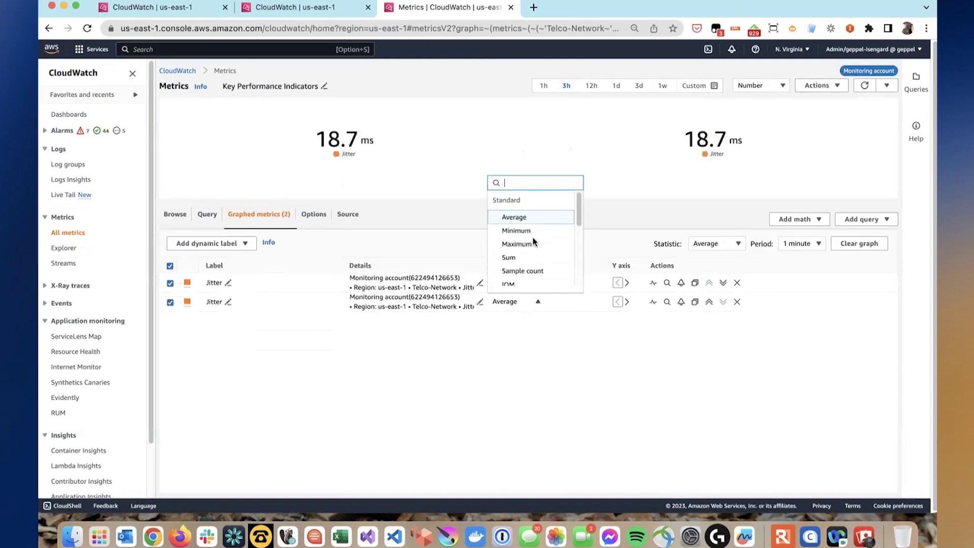
click(536, 272)
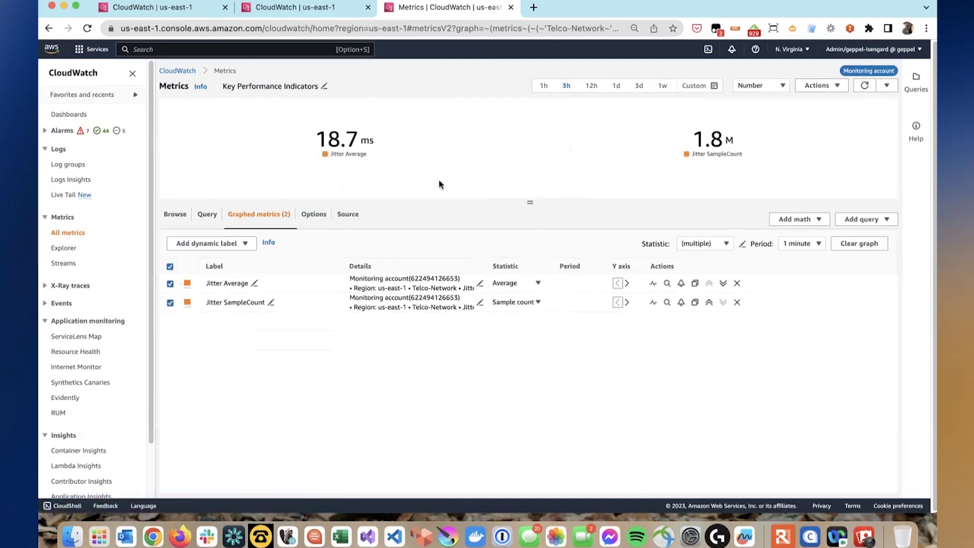
click(543, 85)
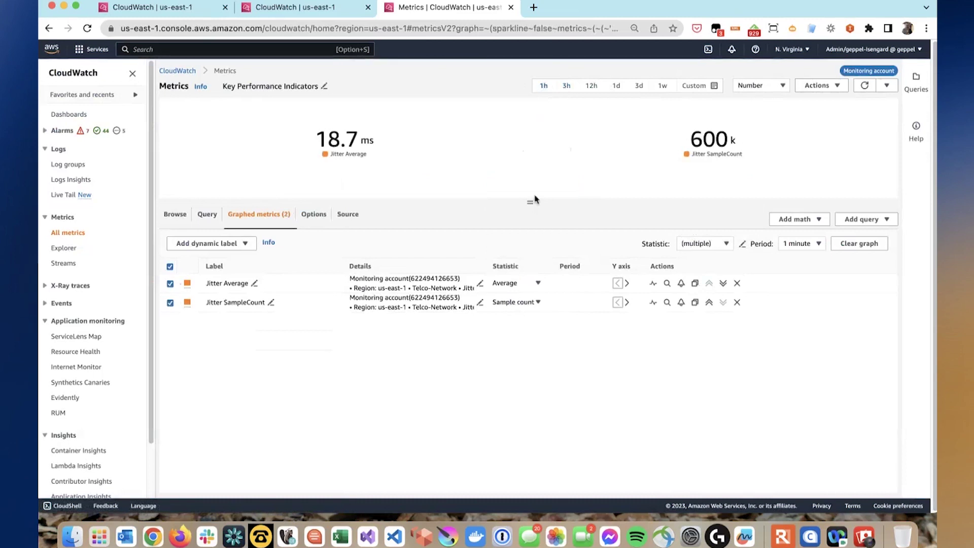
- Switch the Jitter graph to a line chart
click(818, 86)
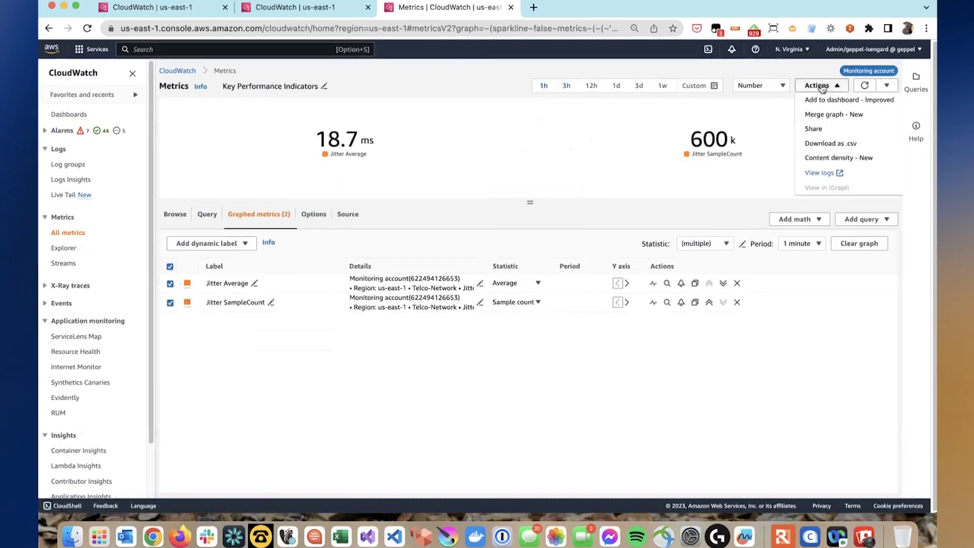
click(313, 215)
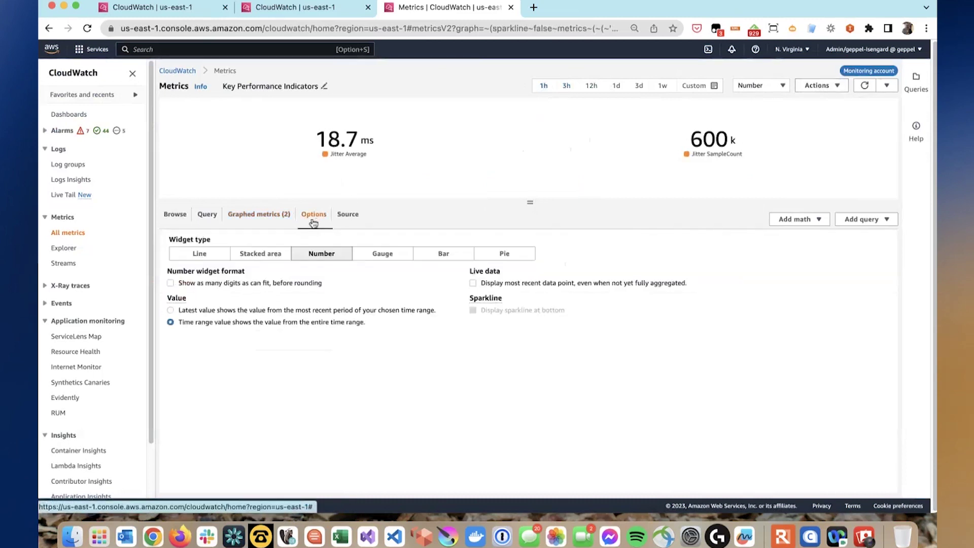
click(200, 255)
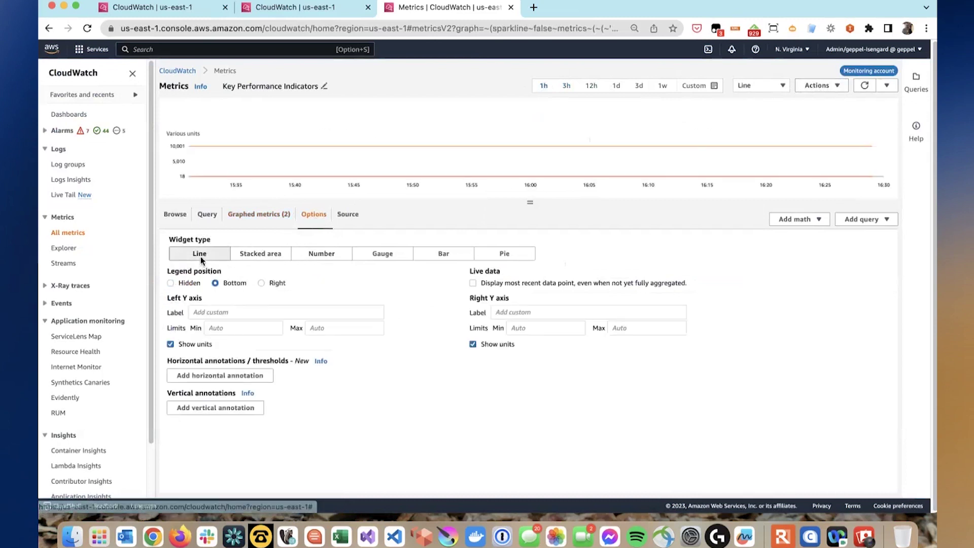
- Move Jitter SampleCount to the right Y axis and colour it purple
click(175, 224)
click(260, 220)
click(627, 302)
click(188, 303)
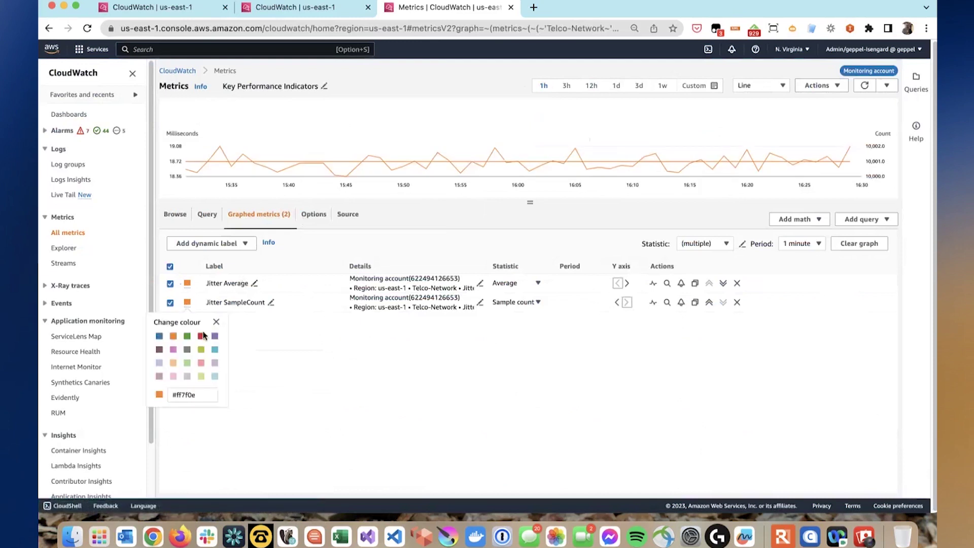
click(215, 336)
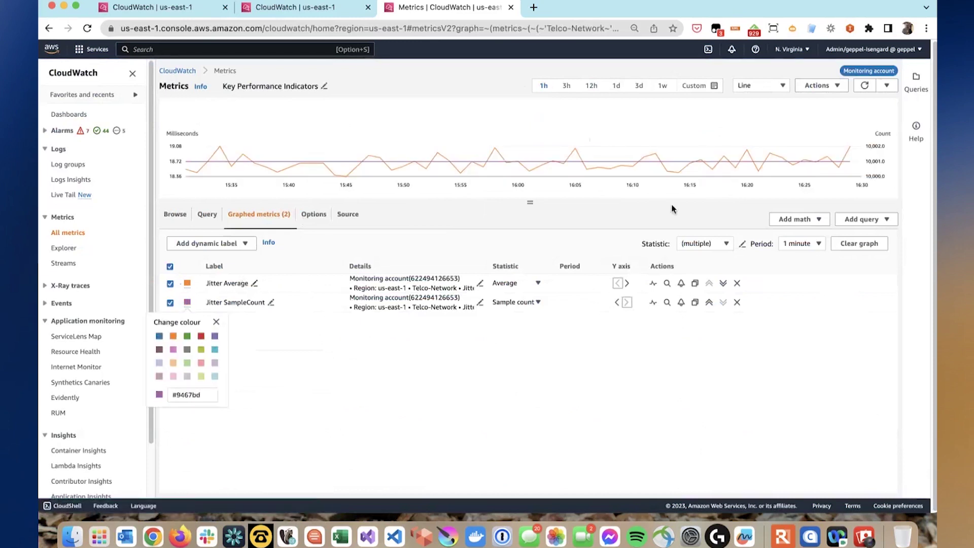
mouse_move(226, 157)
mouse_move(391, 161)
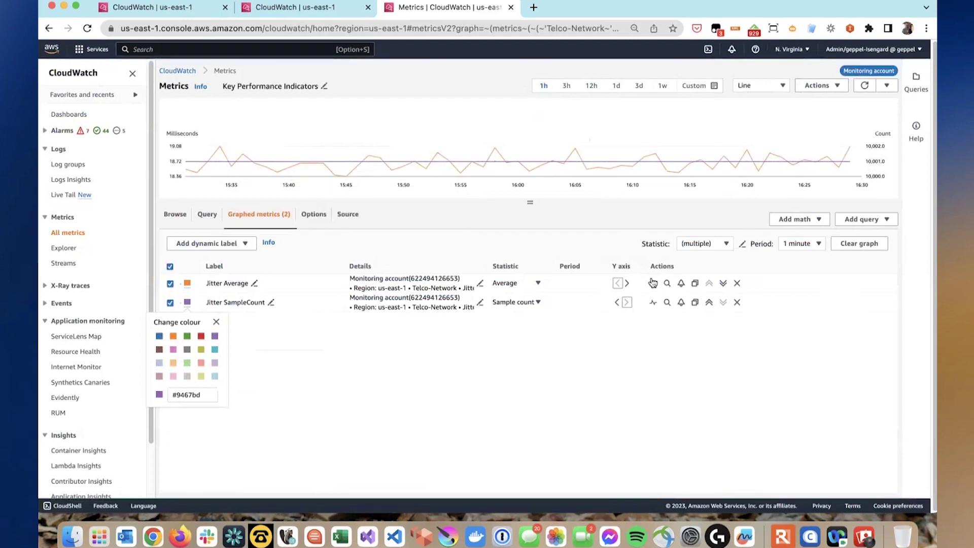
- Duplicate Jitter Average and set the third series' statistic to p99.99, via p99
click(695, 284)
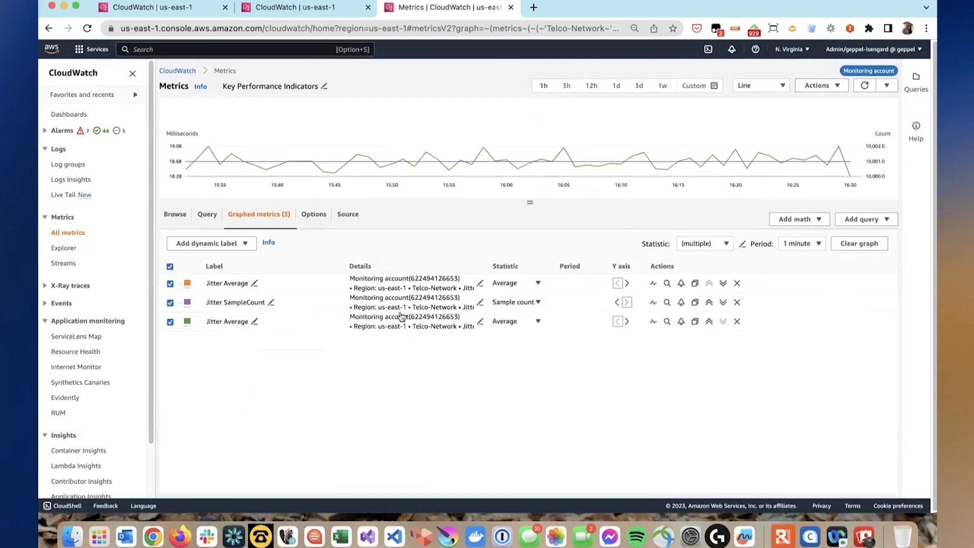
click(516, 324)
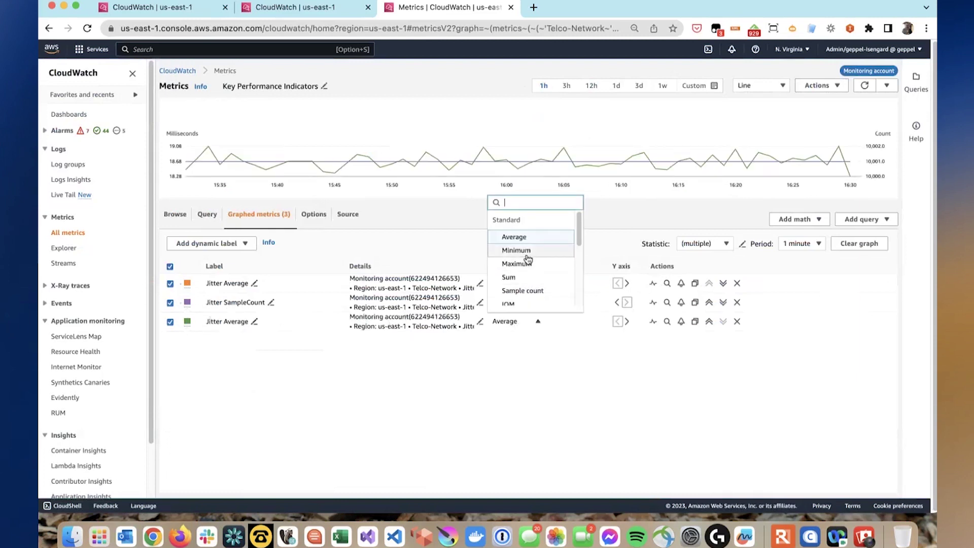
text(p99)
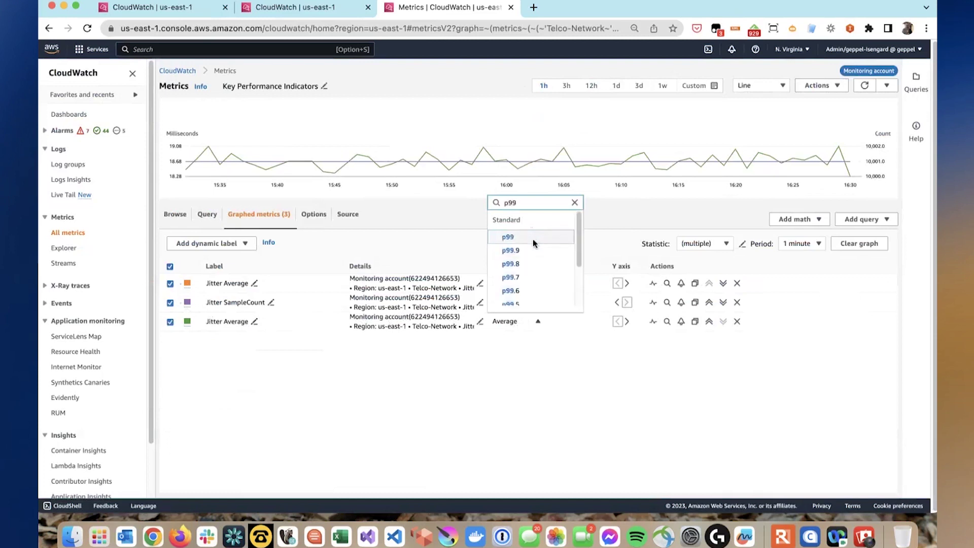
click(534, 240)
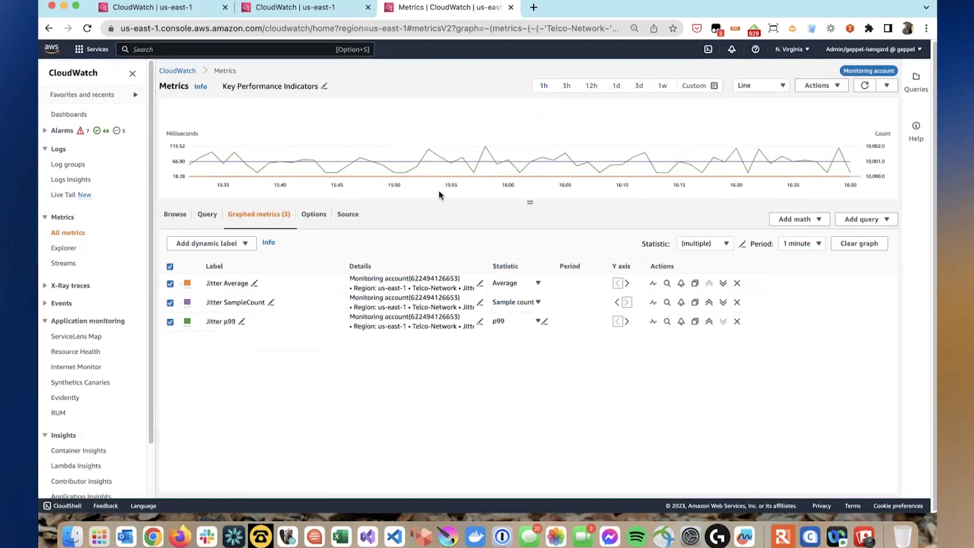
mouse_move(433, 149)
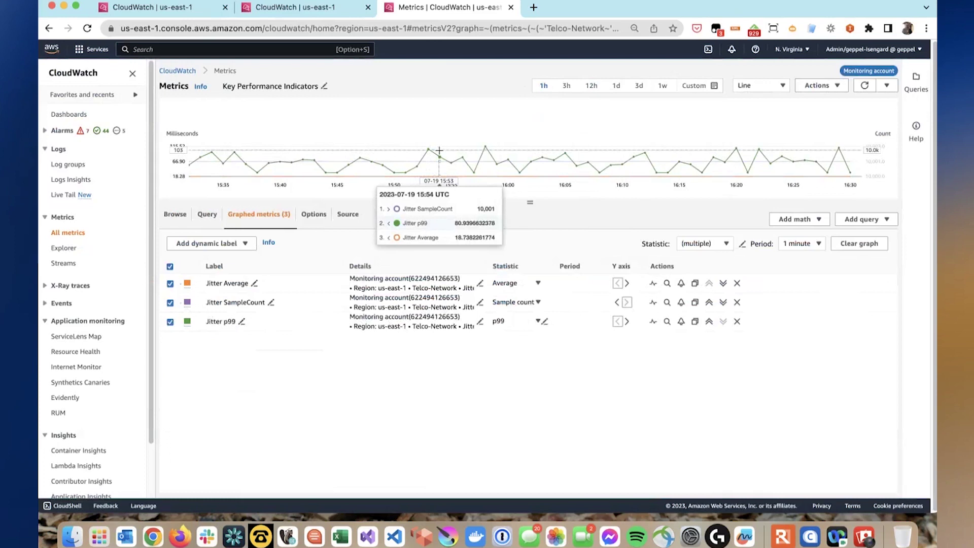
click(536, 320)
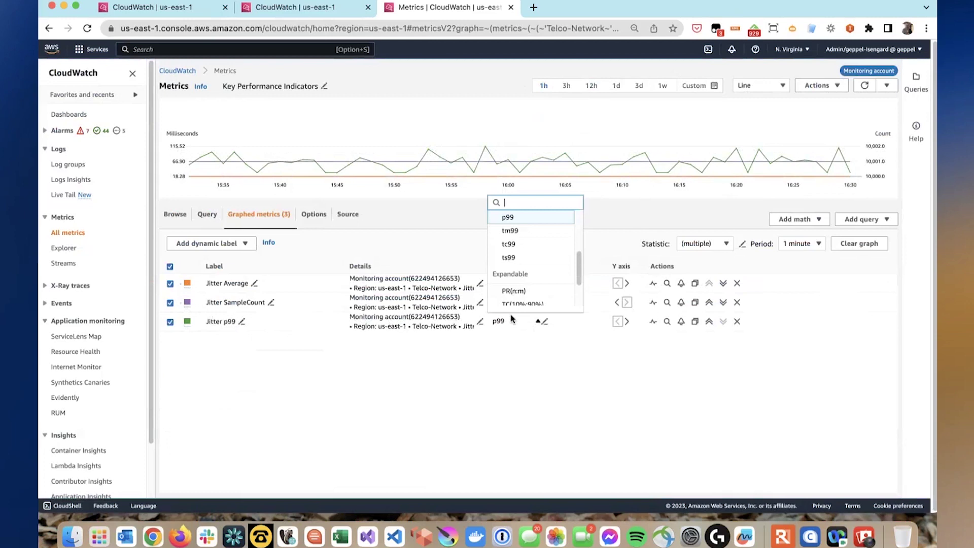
text(p99.99)
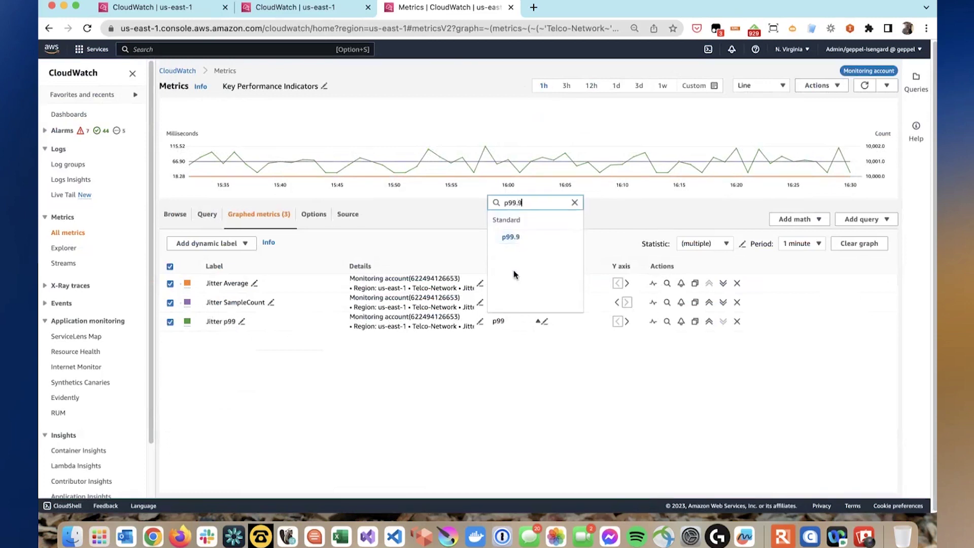
click(512, 236)
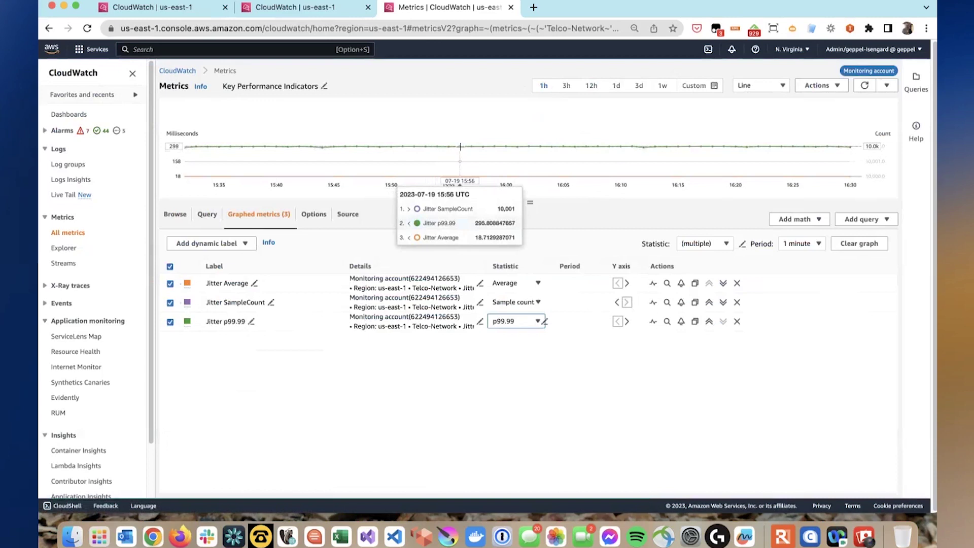
- Return to the Telco-Japan dashboard tab and show the Kanto composite alarm's details
click(304, 16)
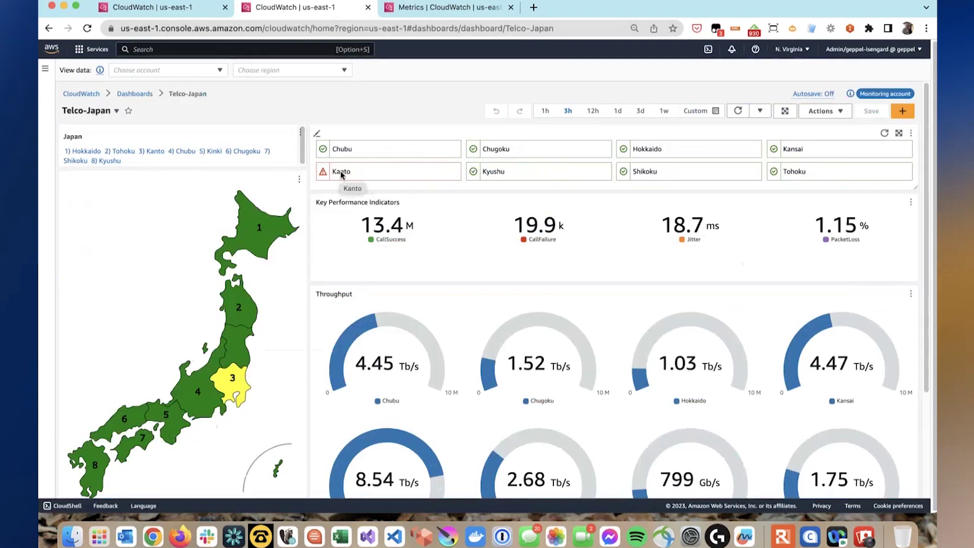
right_click(341, 173)
click(340, 175)
click(339, 175)
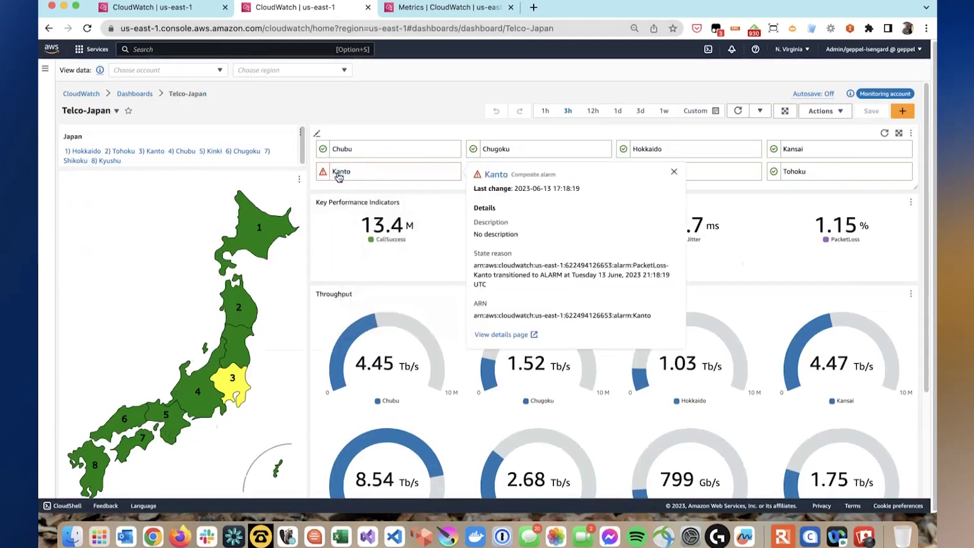
- Open the full Kanto alarm page and collapse the Alarms list to widen the details
click(494, 176)
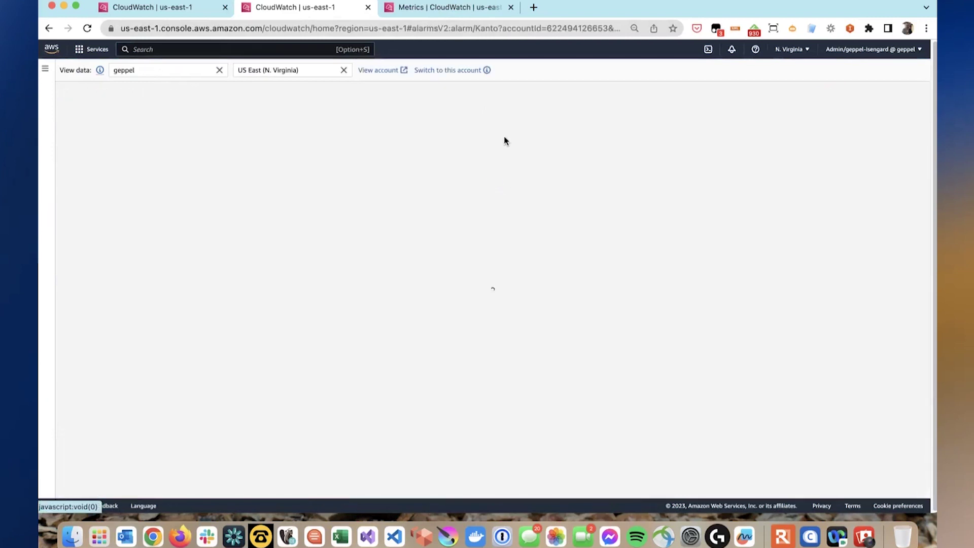
scroll(280, 200, down, 1)
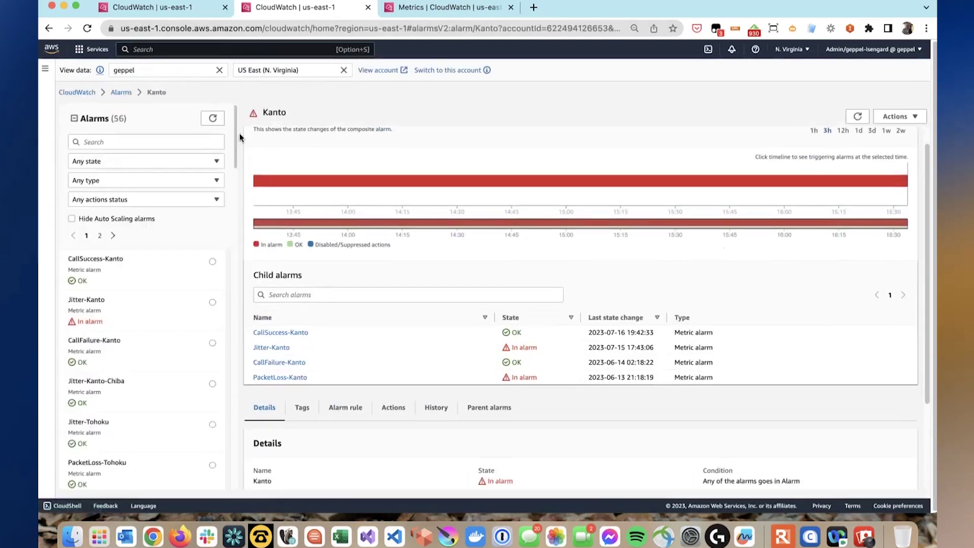
click(74, 118)
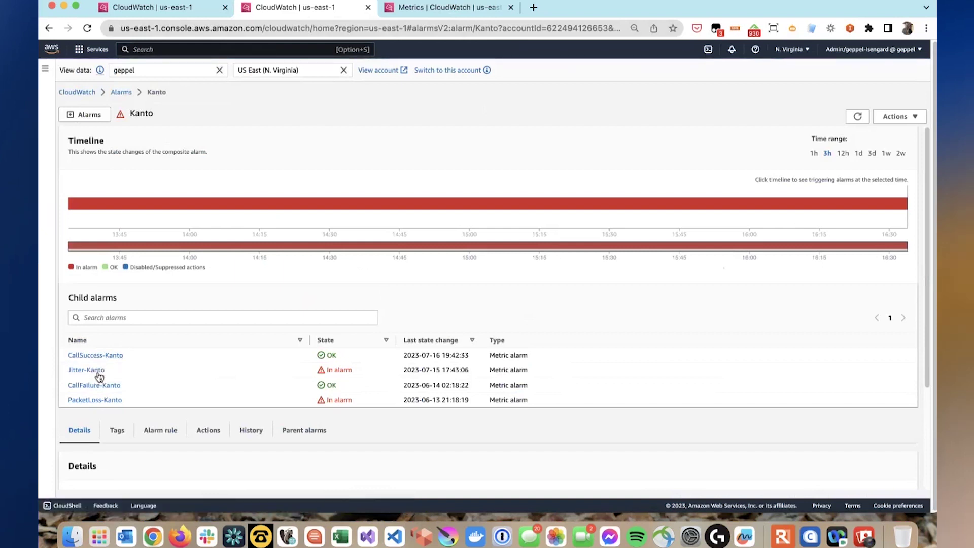
- Inspect the Alarm rule tab, selecting the four ALARM(...) lines joined by OR
scroll(104, 400, down, 1)
scroll(106, 404, down, 1)
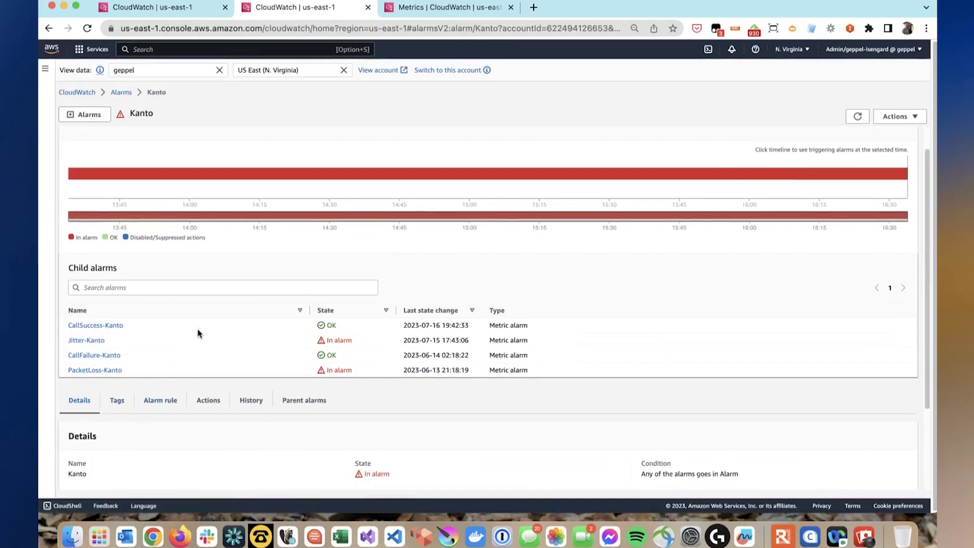
scroll(197, 333, down, 3)
click(161, 346)
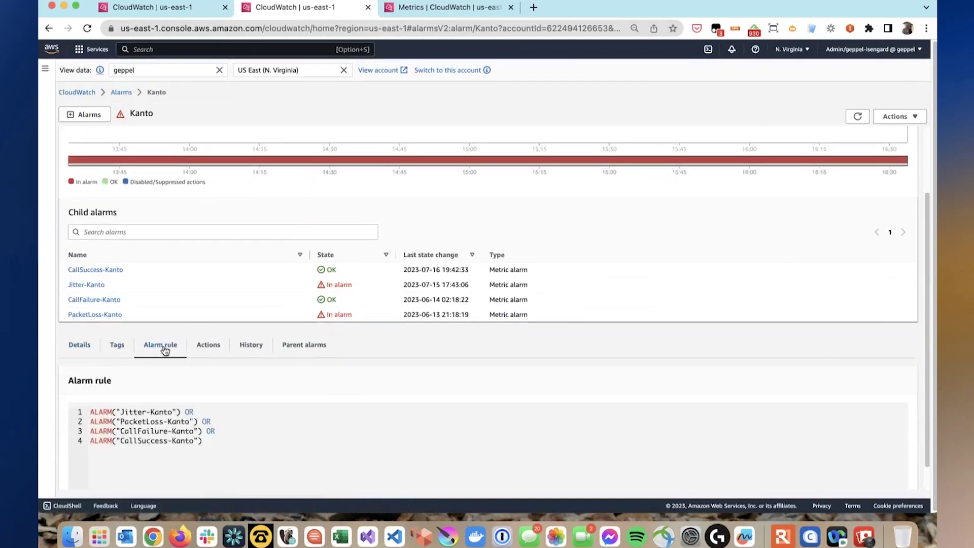
scroll(166, 365, down, 2)
drag(131, 402, 208, 376)
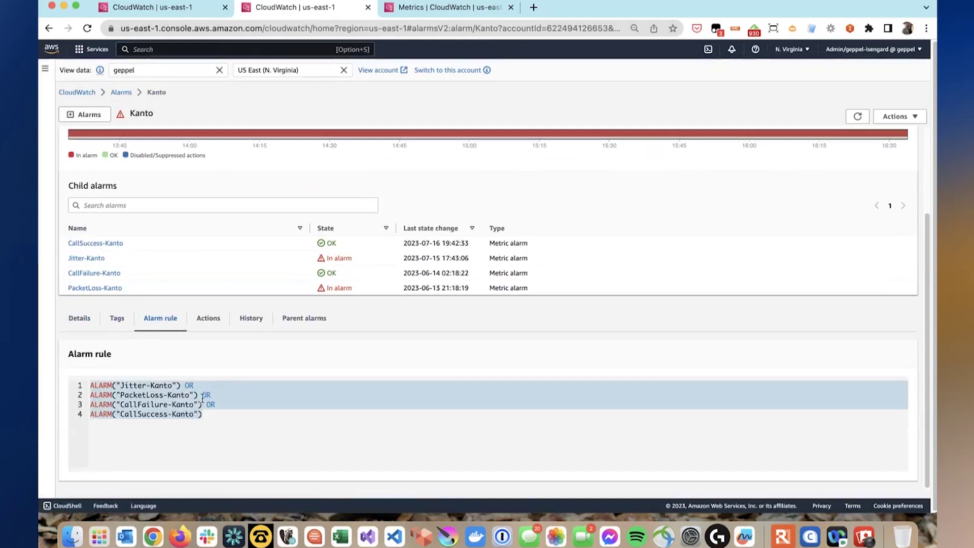
scroll(203, 399, up, 5)
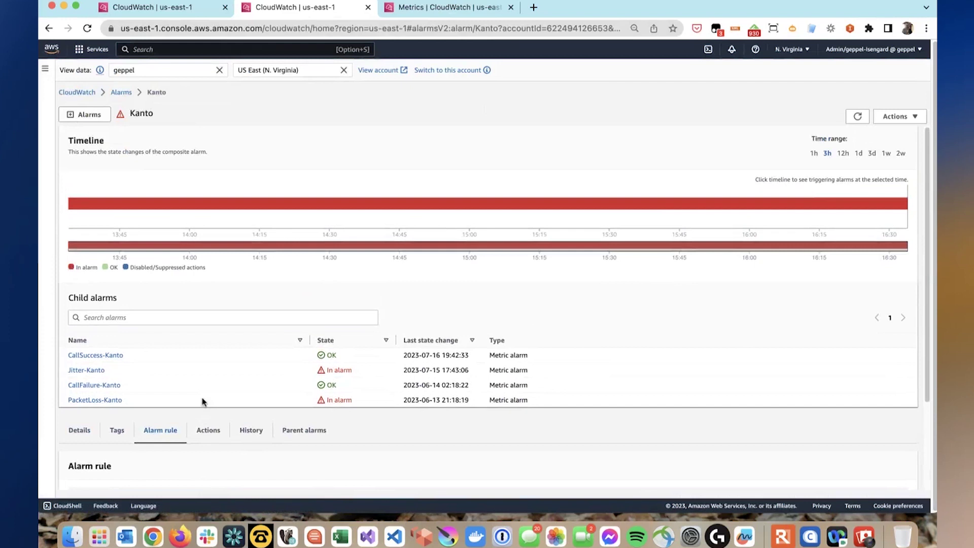
scroll(202, 401, down, 3)
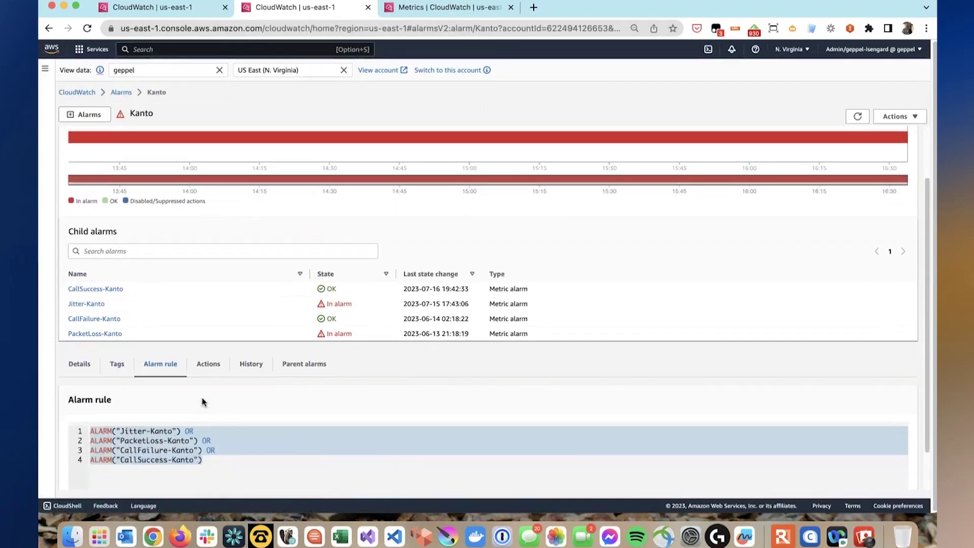
click(193, 436)
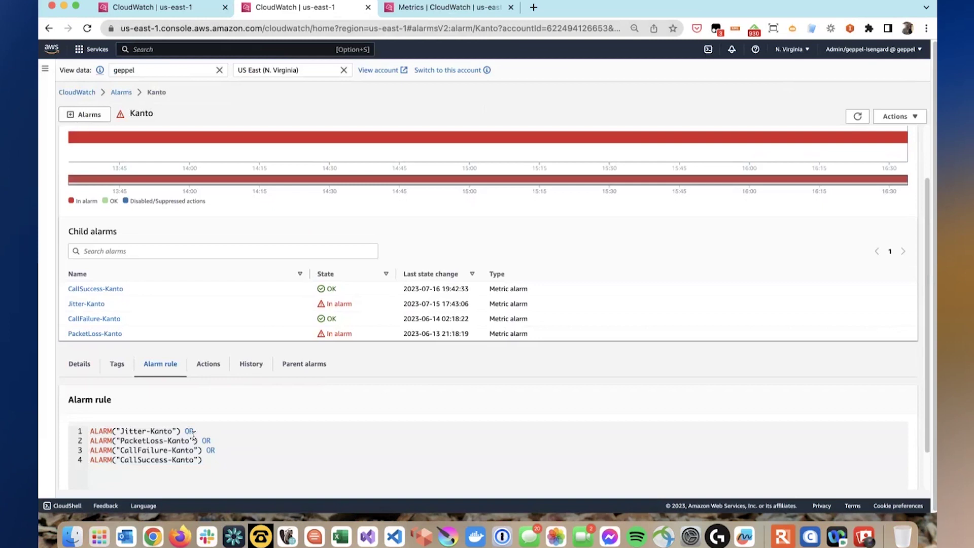
scroll(193, 437, up, 3)
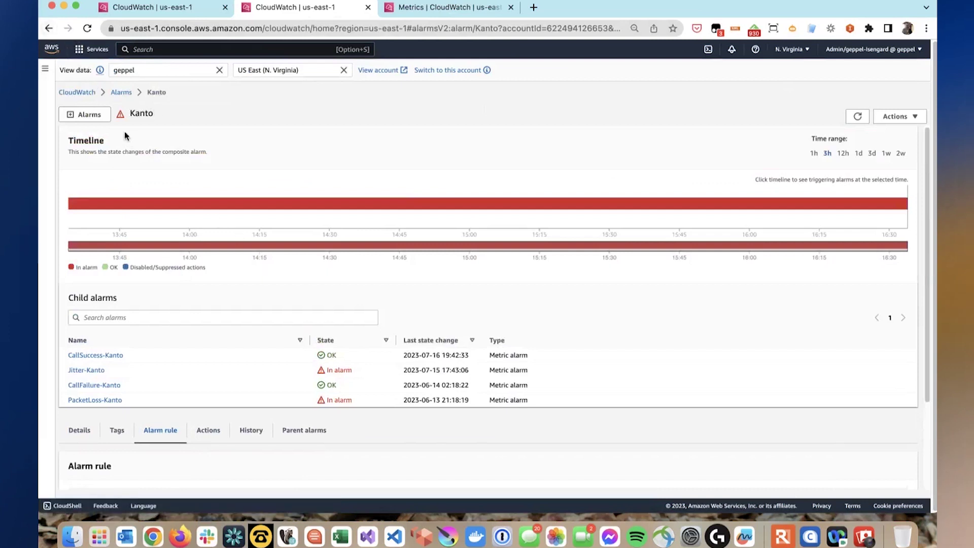
- Go back to Telco-Japan and open the Key Performance Indicators widget in metrics in a new tab
right_click(49, 28)
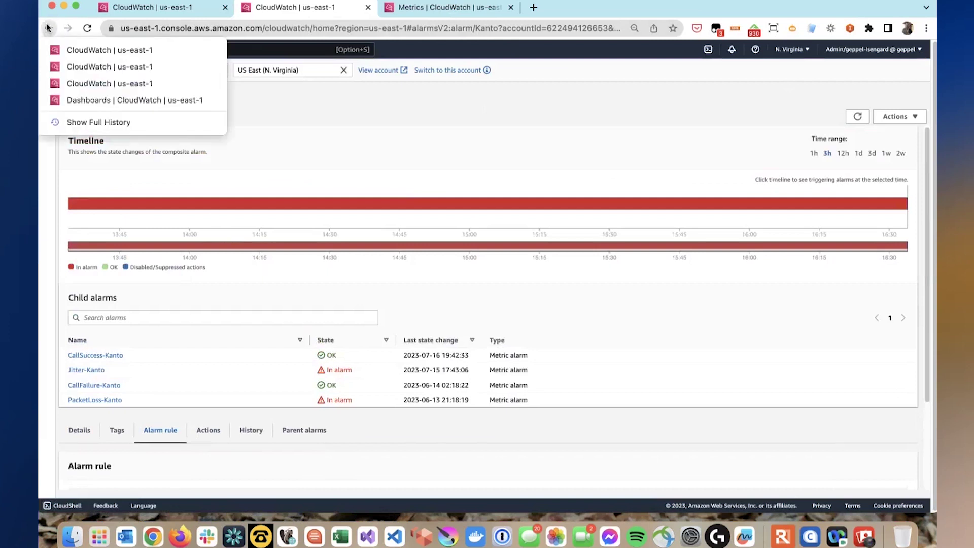
click(66, 50)
click(47, 70)
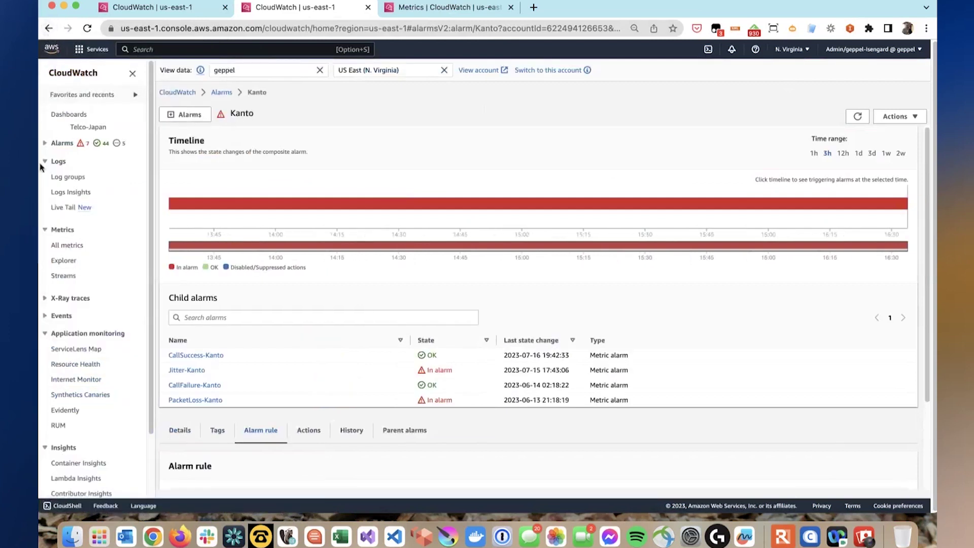
click(81, 127)
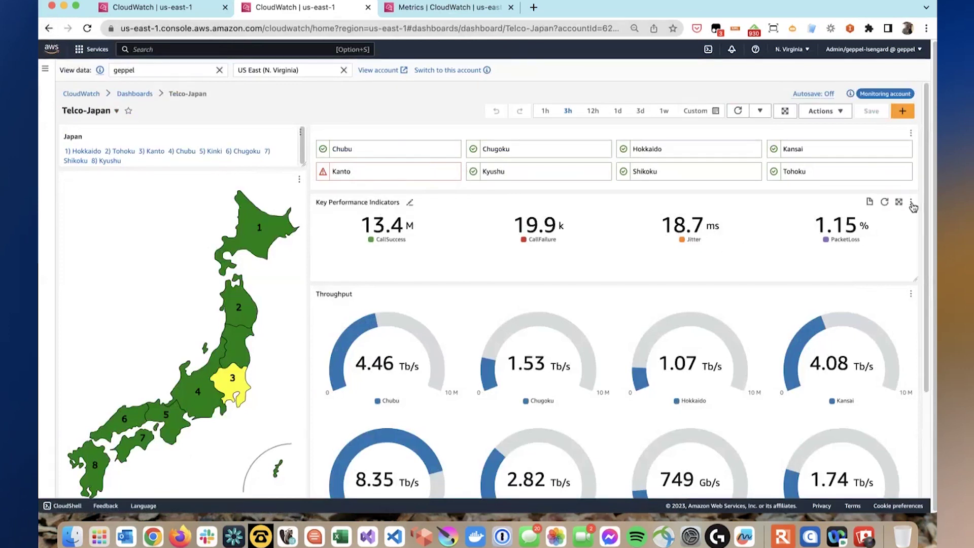
click(911, 205)
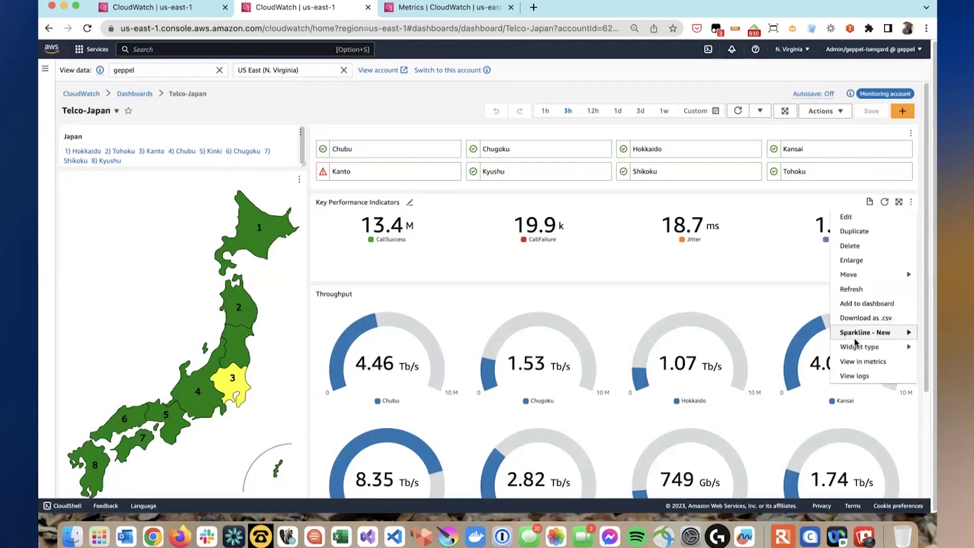
click(860, 360)
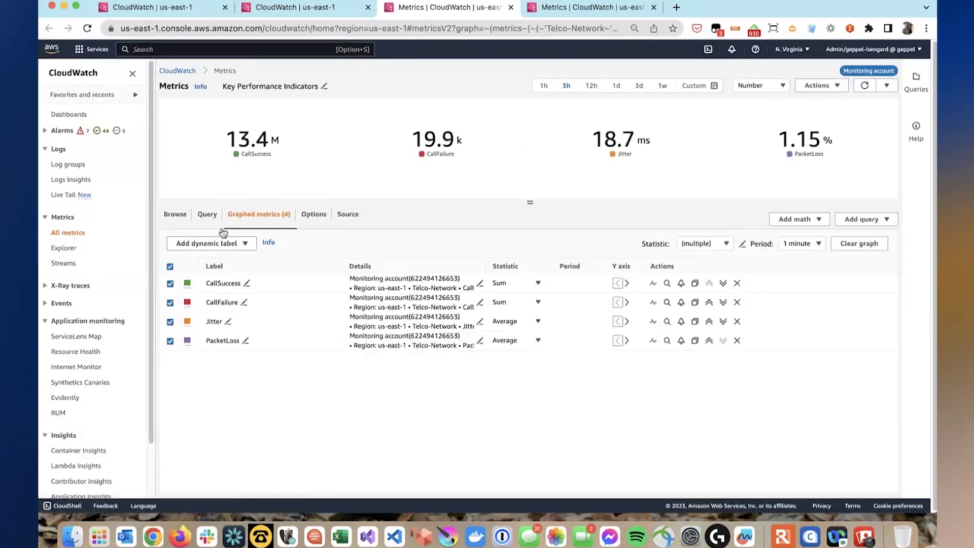
- Remove CallSuccess, CallFailure and Jitter, leaving PacketLoss, and show it as a line chart
click(737, 282)
click(737, 282)
click(737, 282)
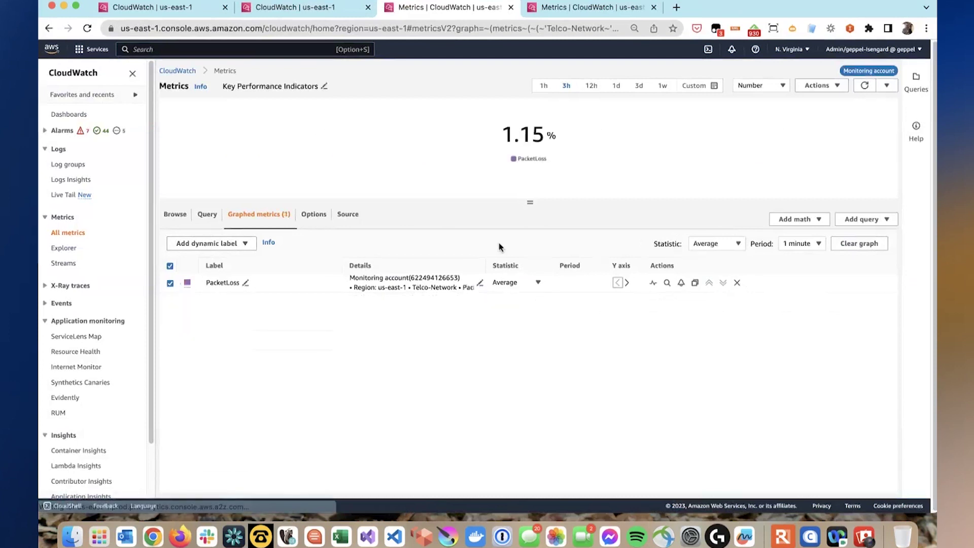
click(314, 216)
click(198, 253)
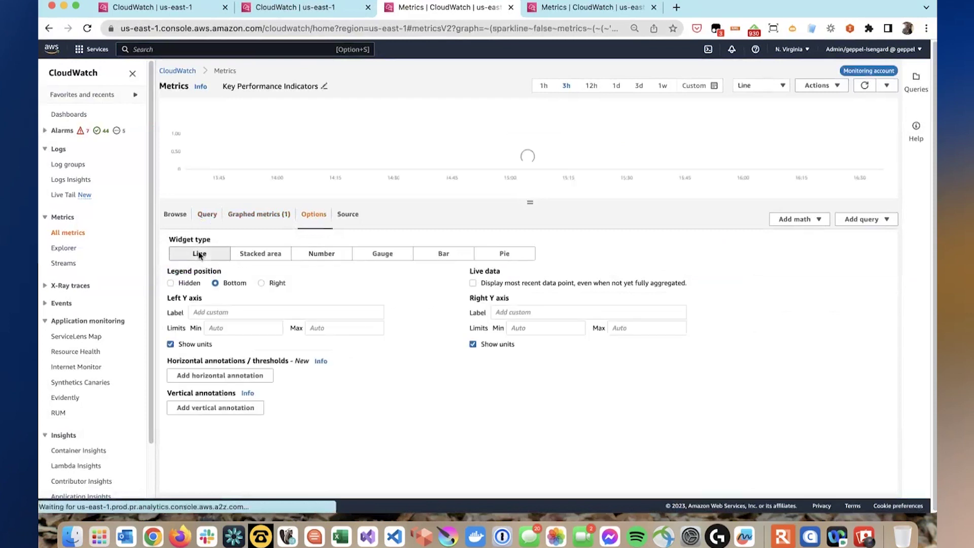
click(256, 214)
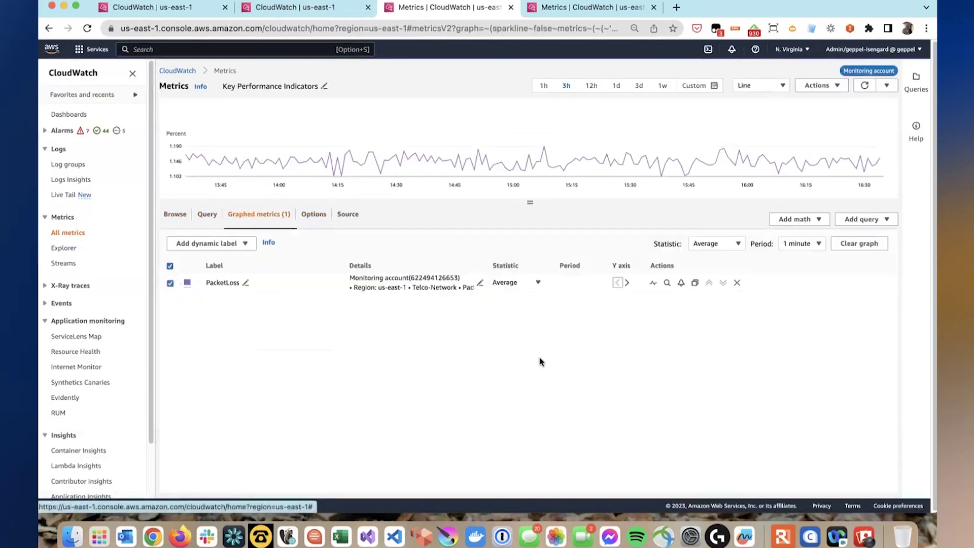
- Set PacketLoss to the p99.9 statistic, enlarge the graph, and add an anomaly detection band
click(537, 283)
text(p99)
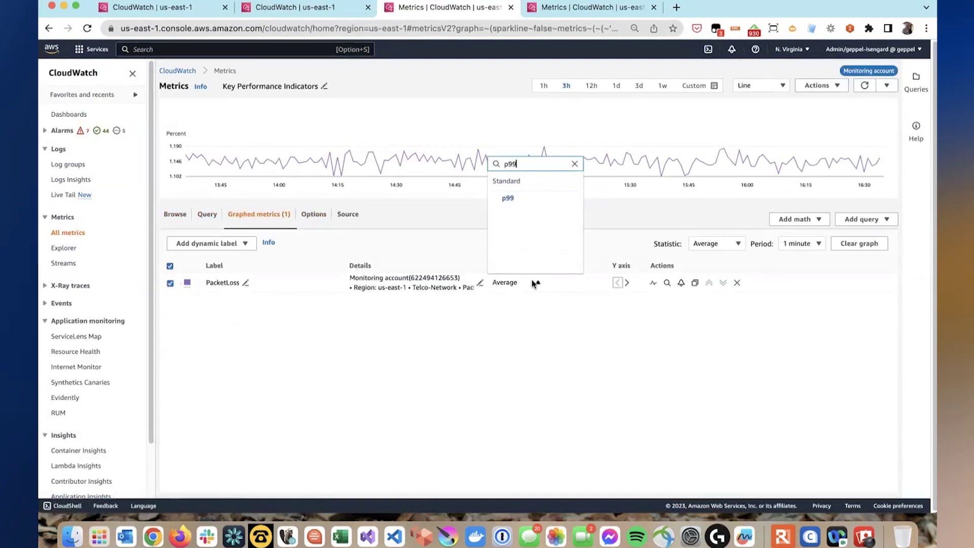
text(.9)
key(Return)
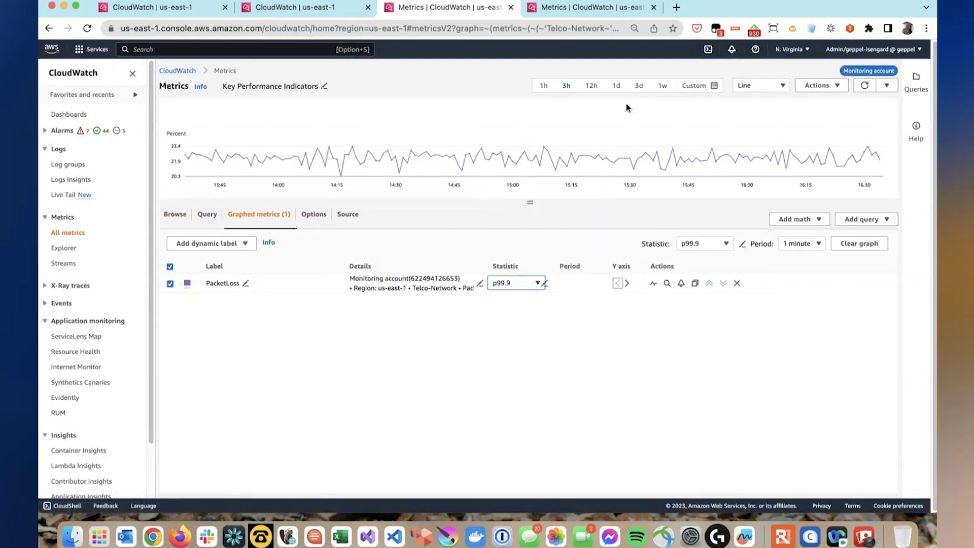
drag(526, 200, 522, 272)
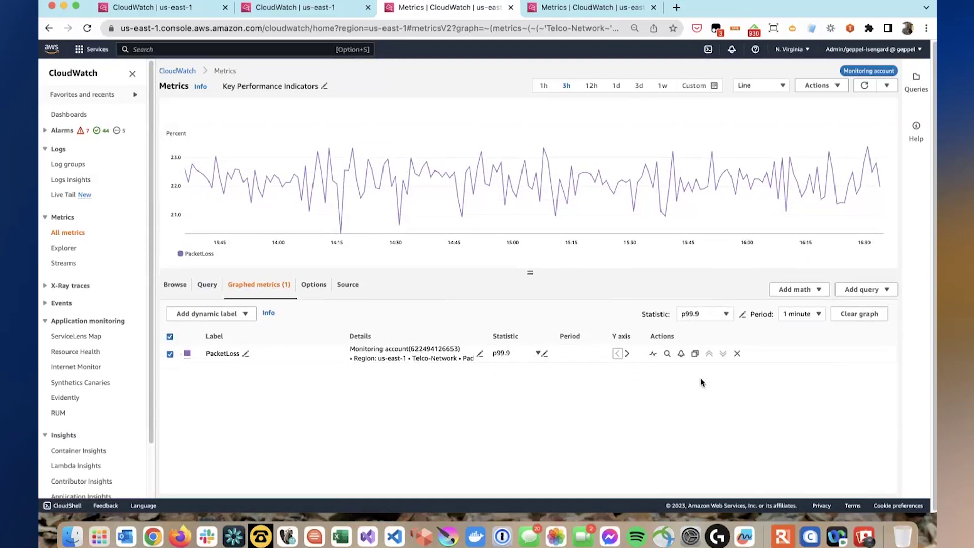
click(653, 354)
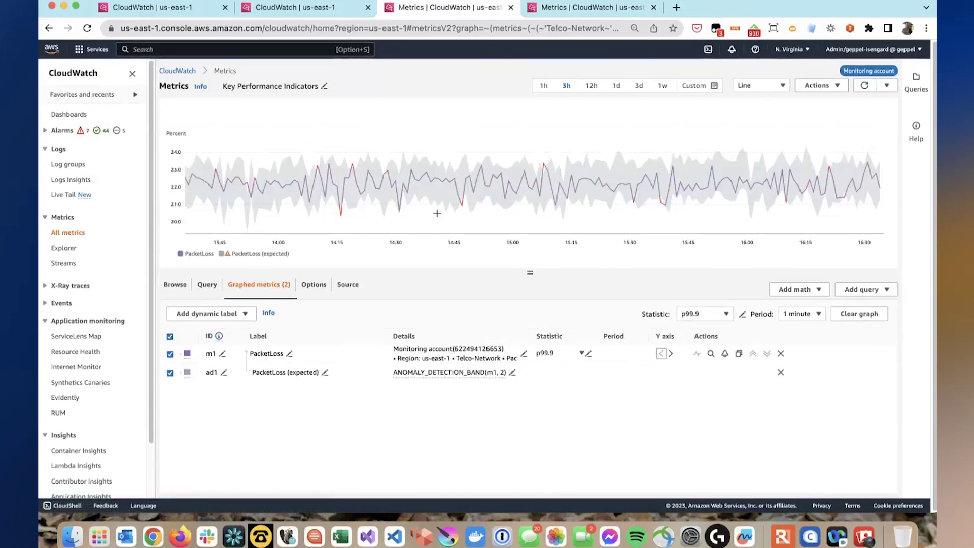
- Edit the band expression from ANOMALY_DETECTION_BAND(m1, 2) to ANOMALY_DETECTION_BAND(m1, 3)
click(513, 372)
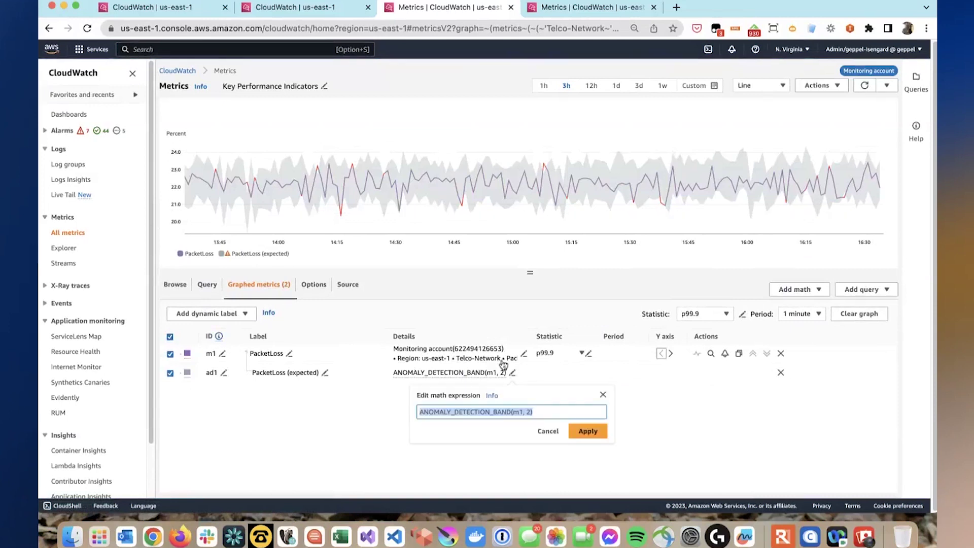
click(533, 413)
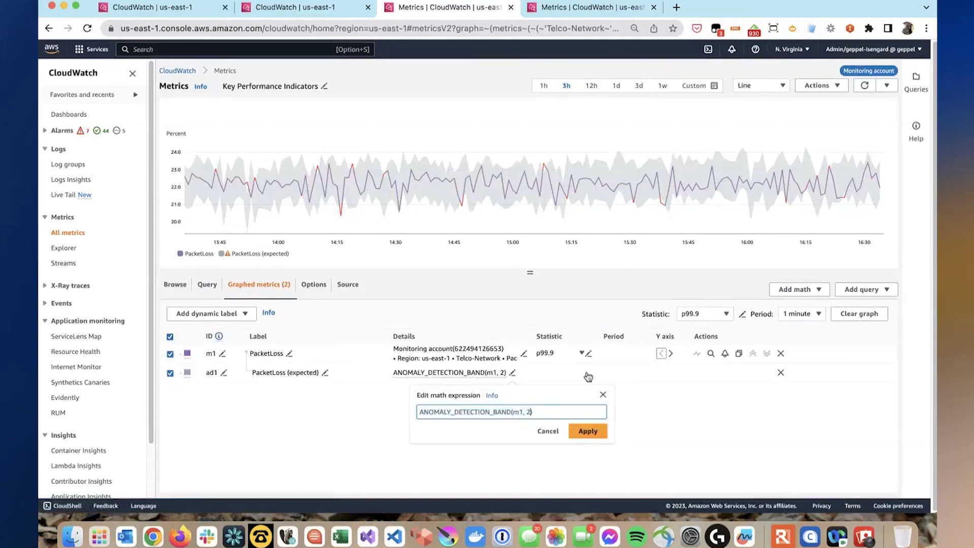
key(Return)
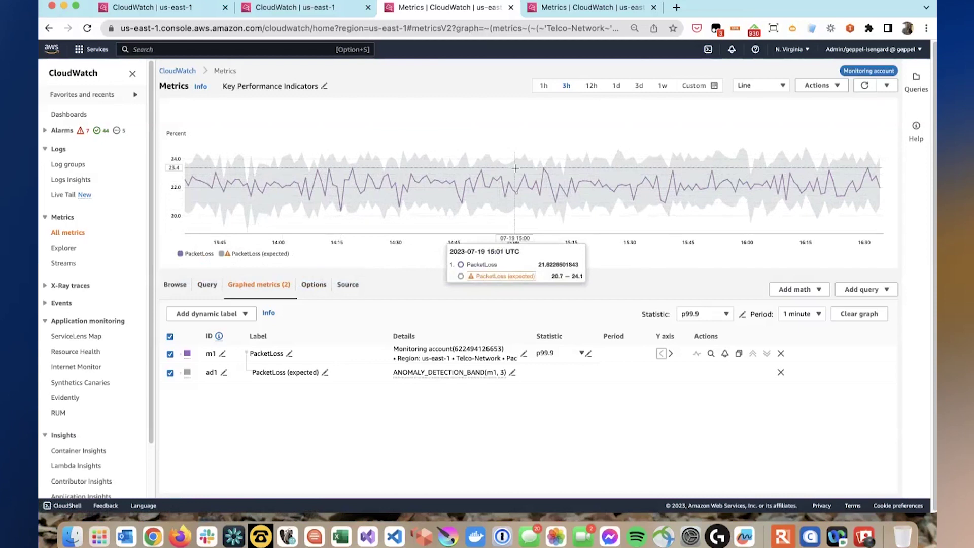
- Create an alarm from the PacketLoss m1 row and review its outside-the-band conditions, threshold 3
click(725, 354)
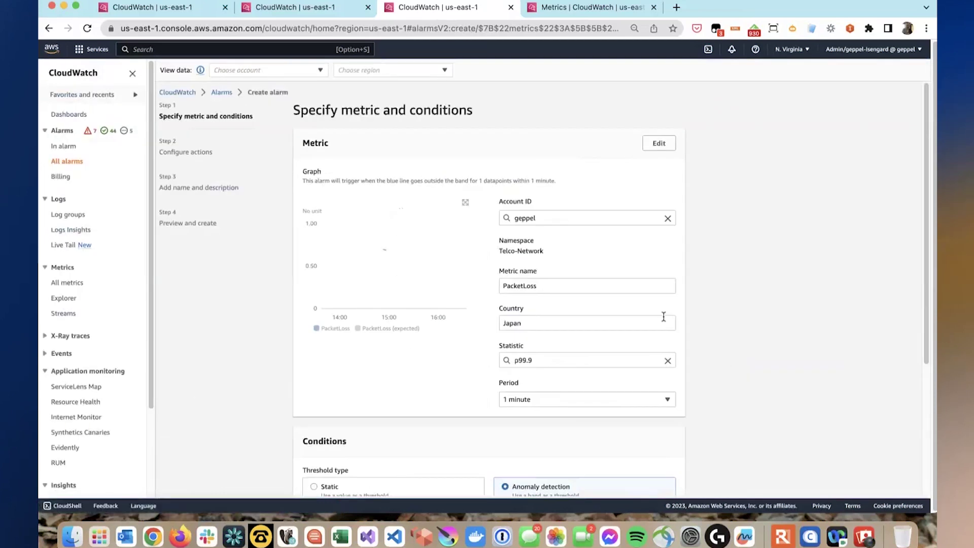
scroll(664, 317, down, 2)
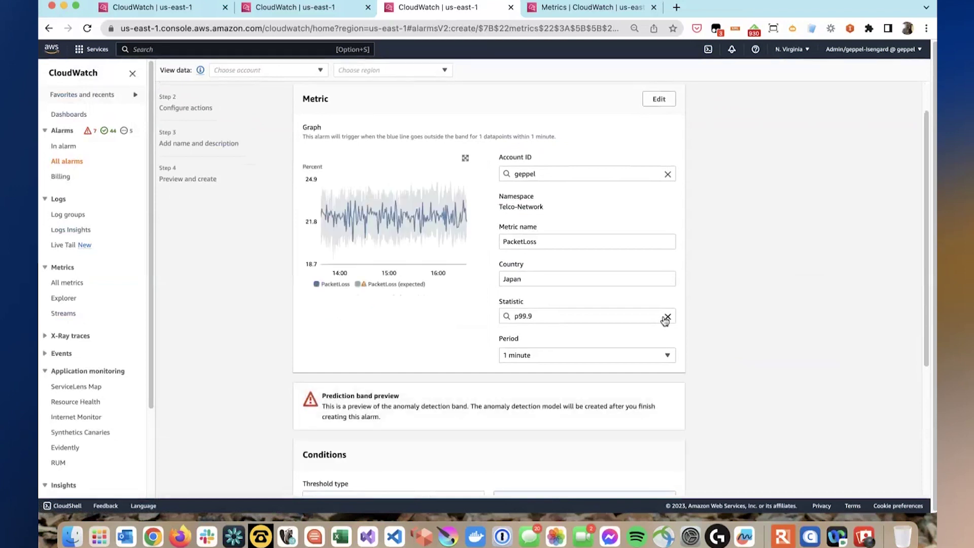
scroll(663, 320, down, 9)
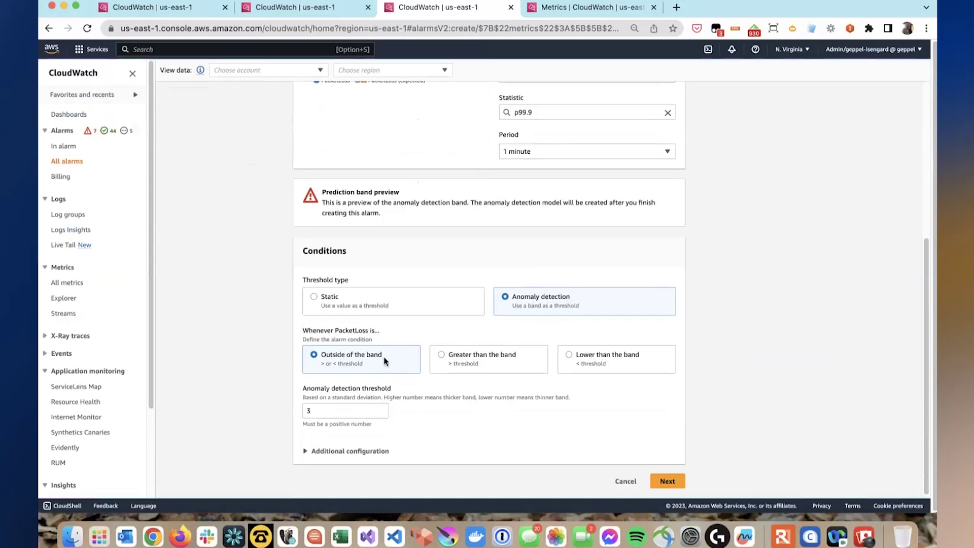
scroll(385, 361, up, 10)
scroll(377, 246, down, 8)
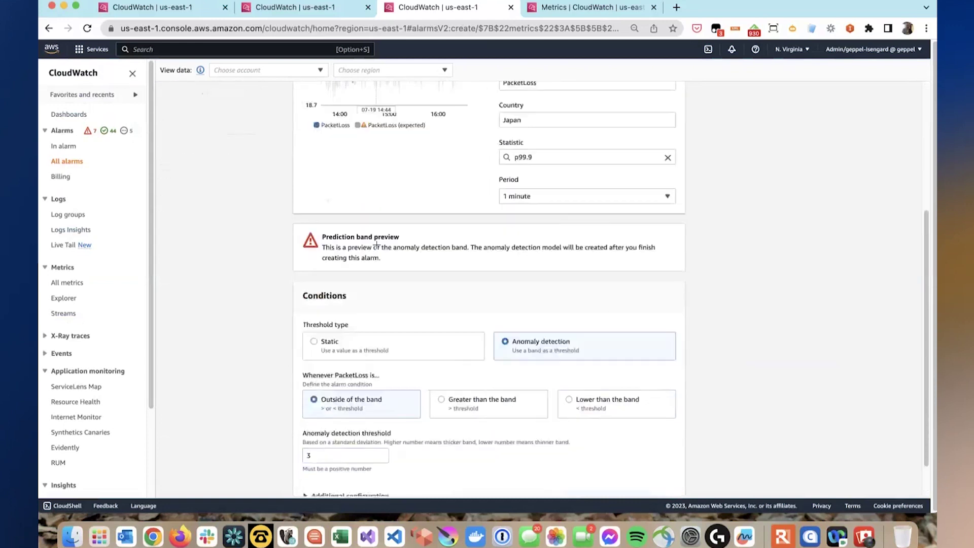
scroll(376, 246, down, 2)
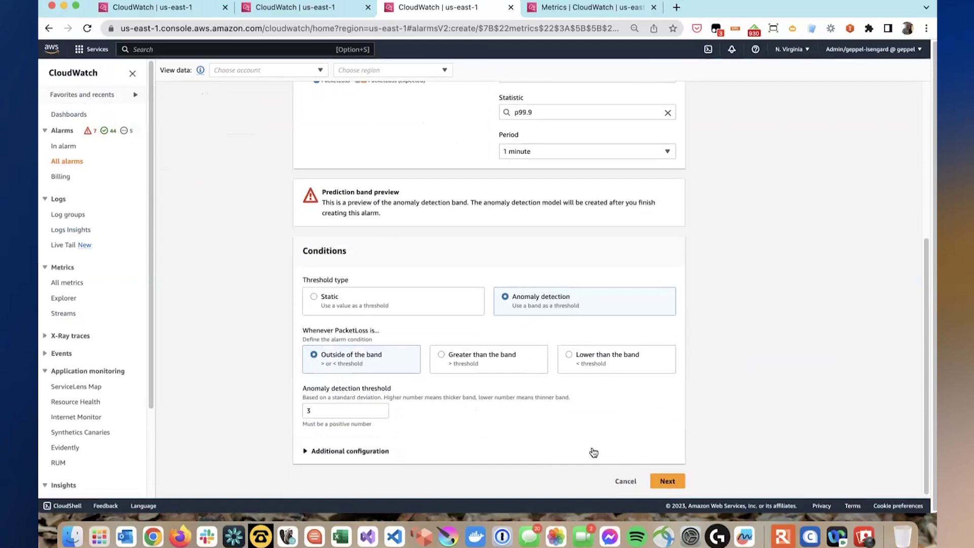
- From the Dashboards list, open Telco-Japan and drill into its '3) Kanto' region dashboard
click(82, 114)
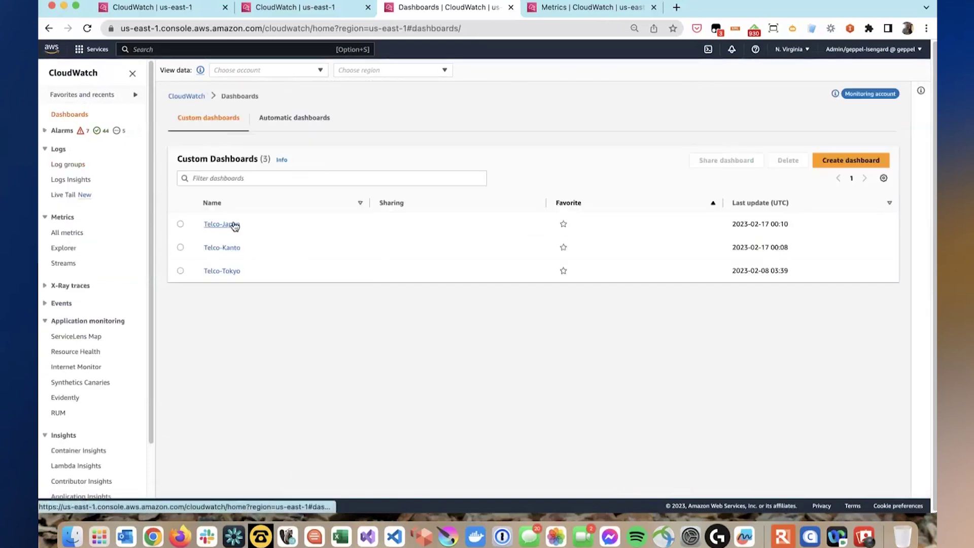
click(234, 225)
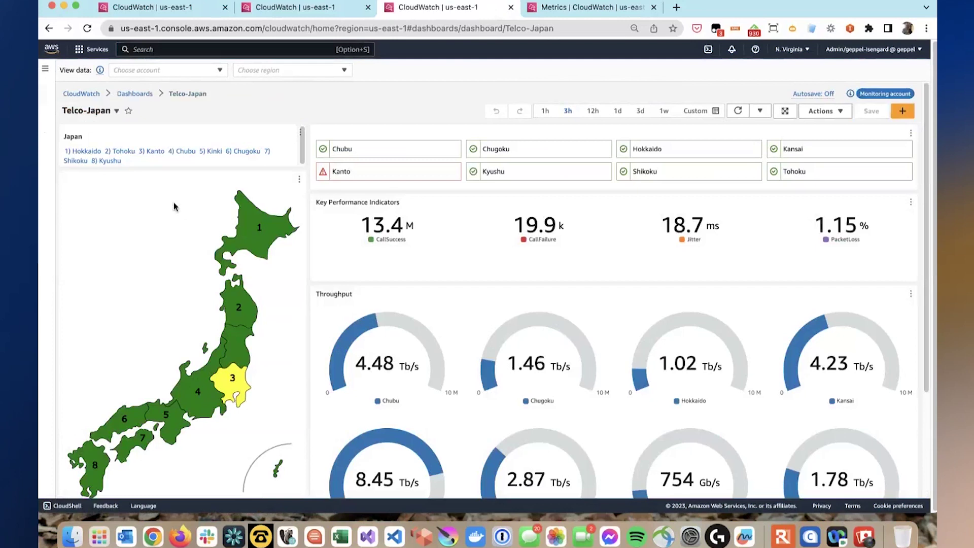
click(161, 156)
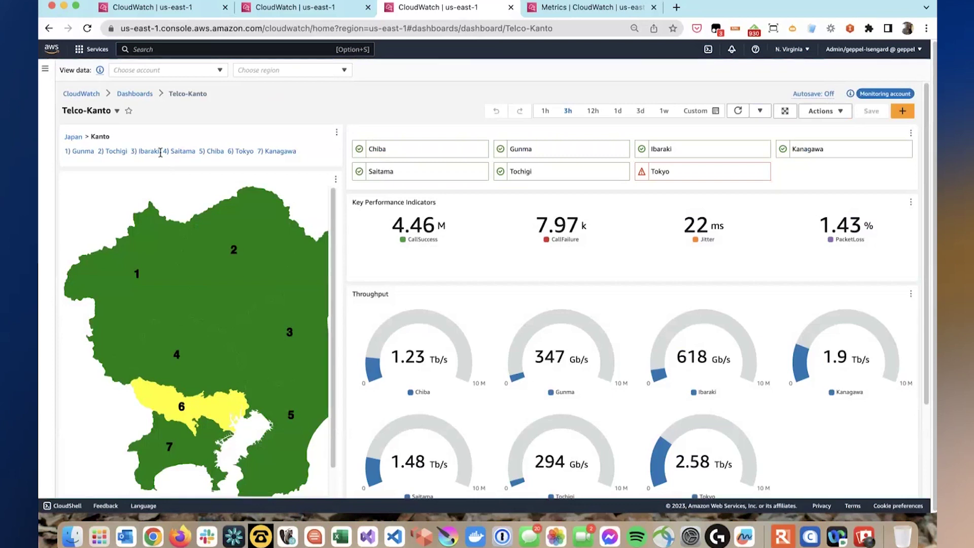
- Zoom the page out and drill from Telco-Kanto into the '6) Tokyo' dashboard
key(super+minus)
key(super+minus)
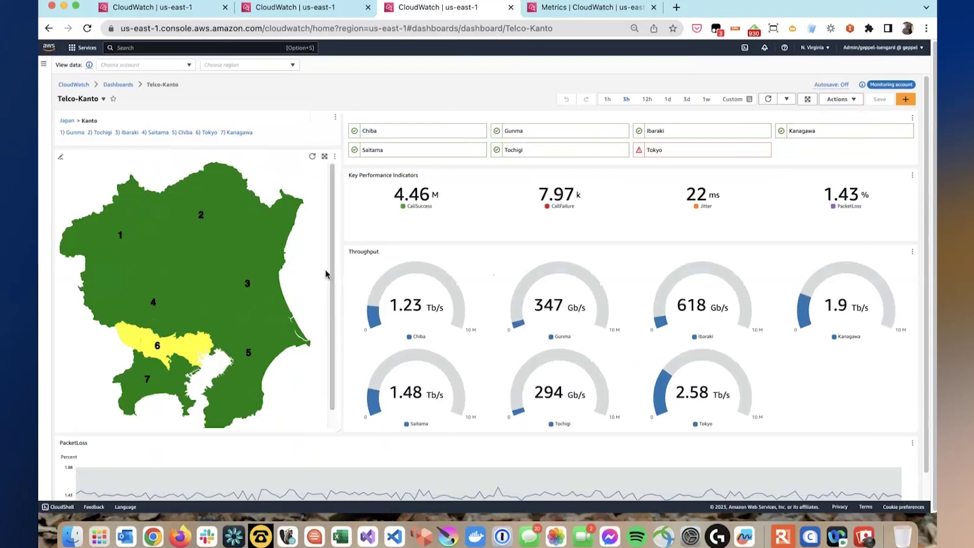
scroll(651, 177, down, 2)
scroll(424, 130, up, 2)
click(210, 133)
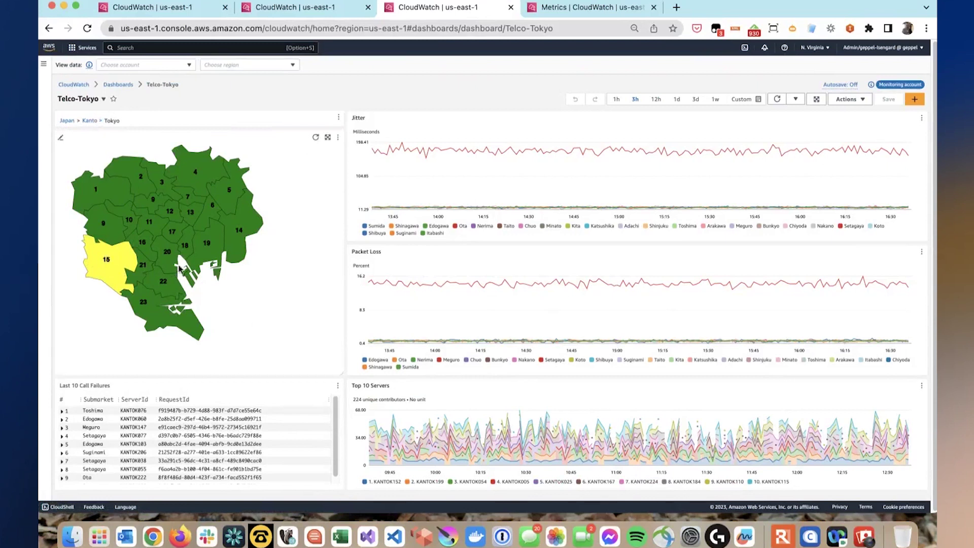
double_click(88, 435)
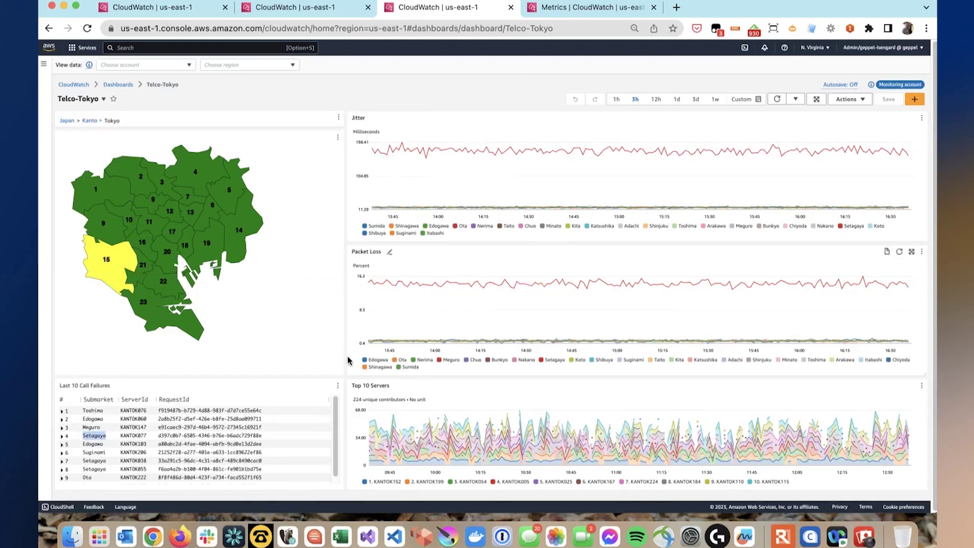
- Open the call failures table's query in Logs Insights and enlarge the page for readability
click(339, 386)
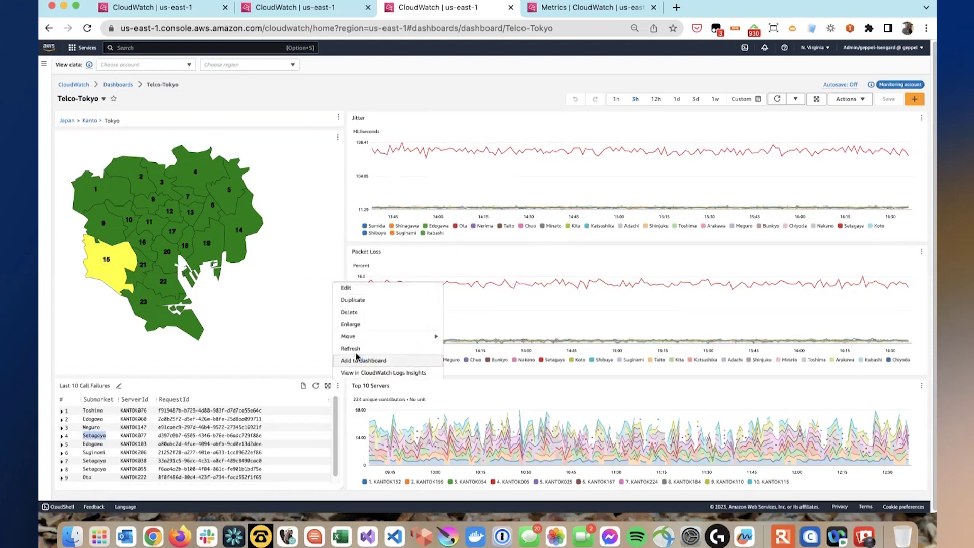
click(385, 373)
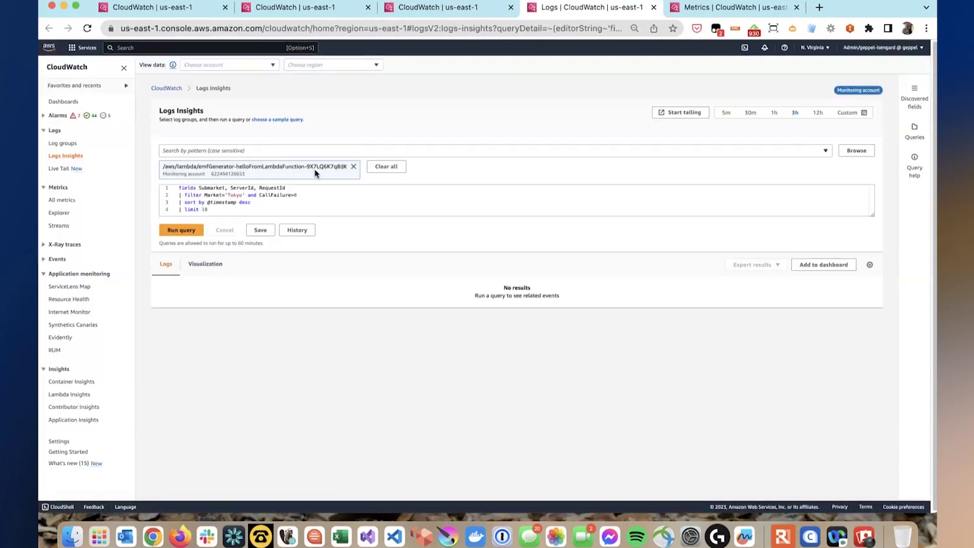
click(292, 204)
key(super+equal)
key(super+equal)
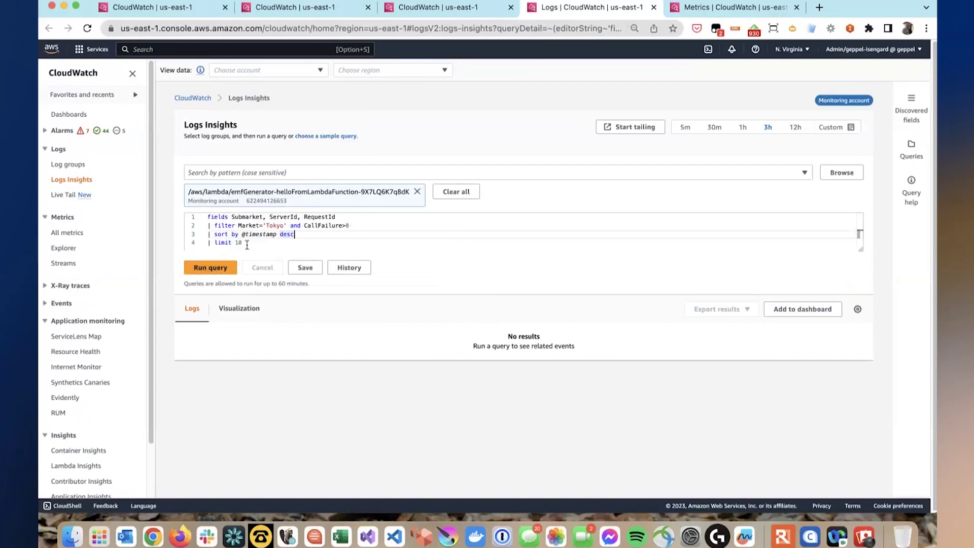
click(214, 269)
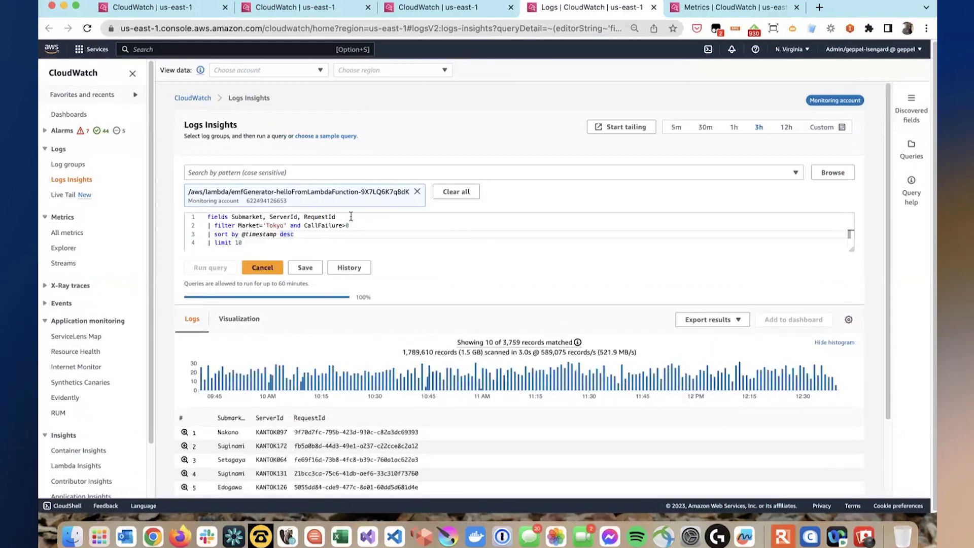
drag(340, 217, 209, 217)
double_click(244, 217)
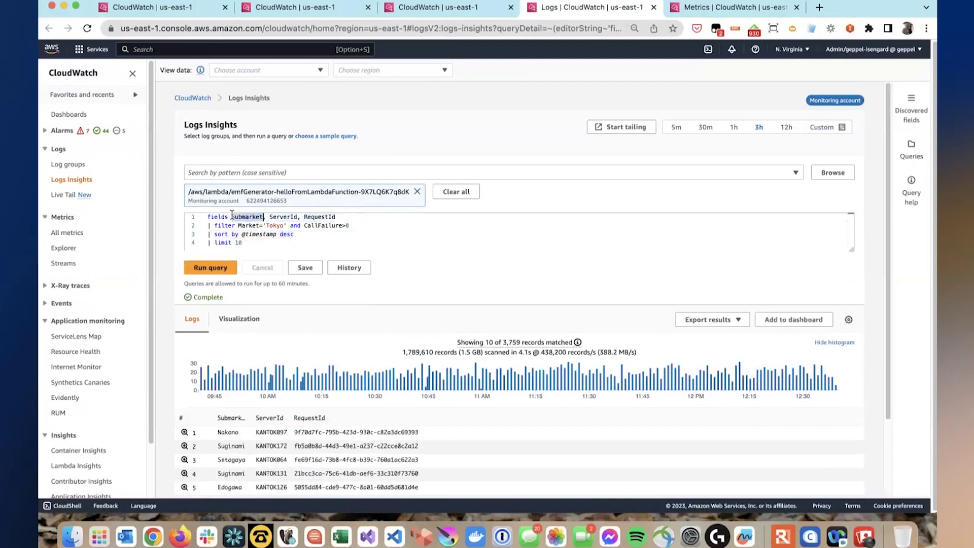
shift+click(339, 217)
text(@message)
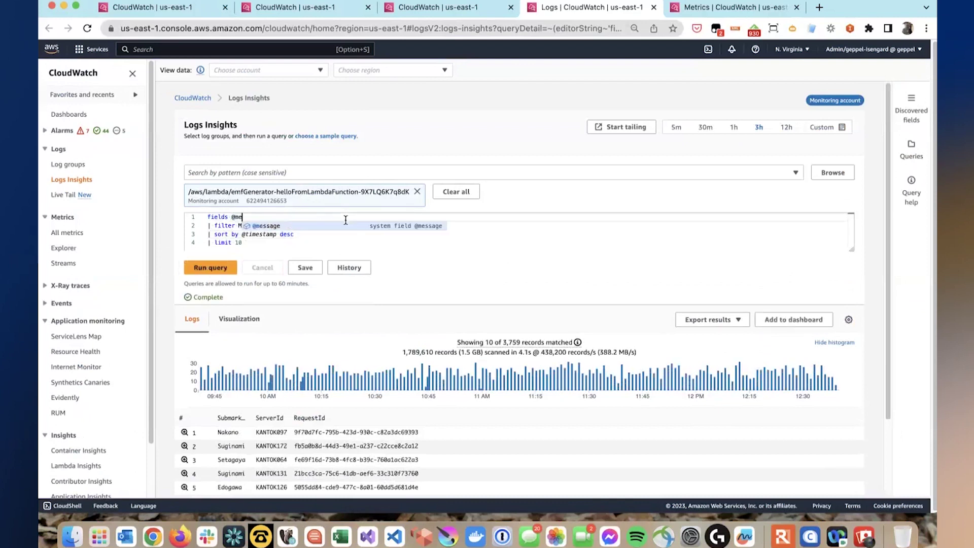
click(213, 269)
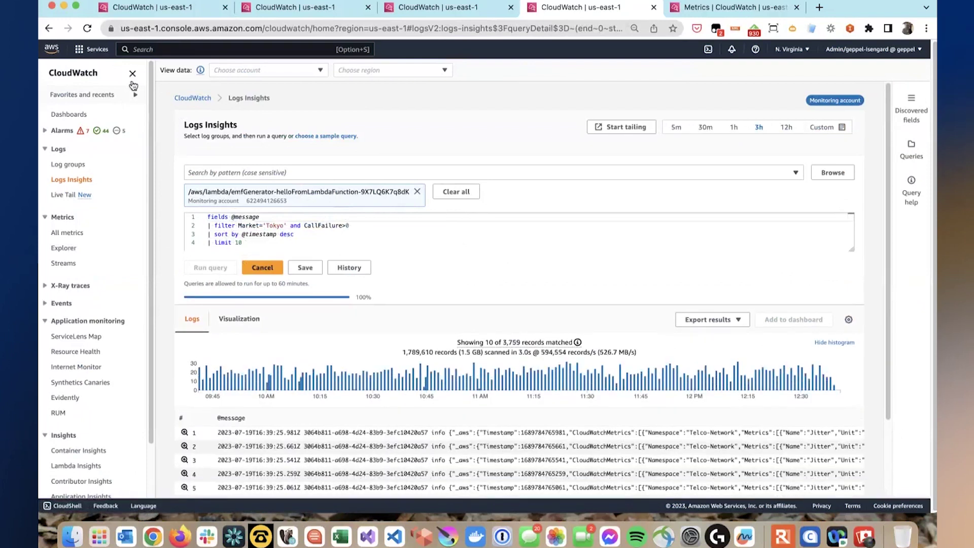
click(132, 74)
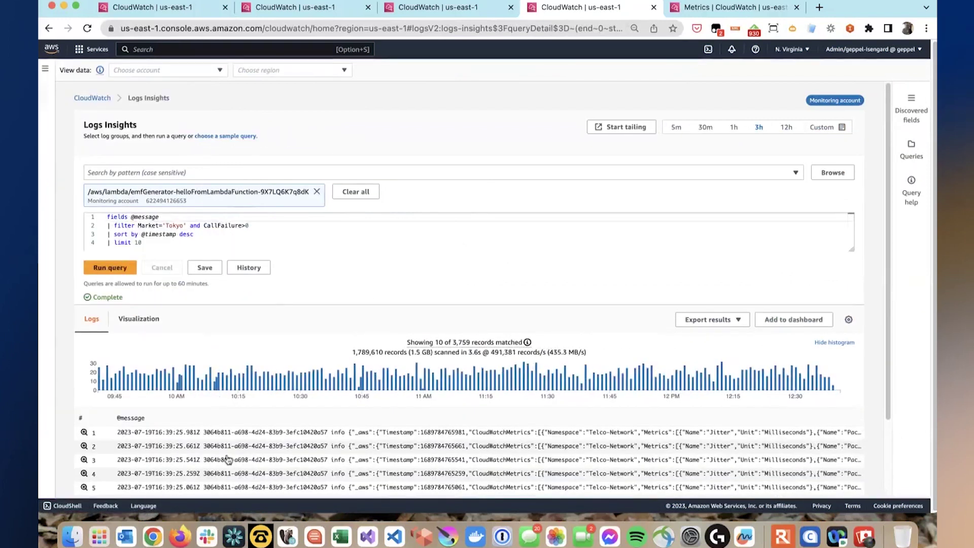
click(85, 432)
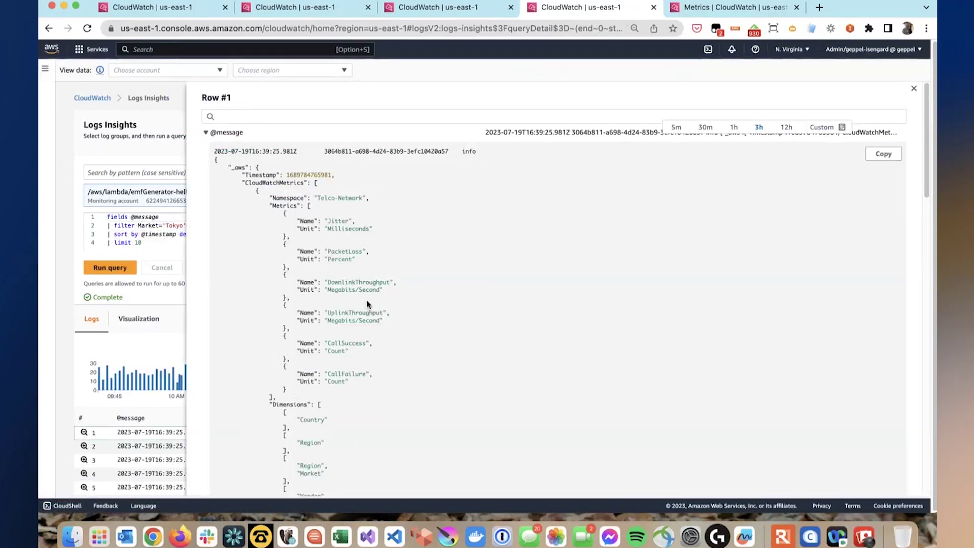
scroll(366, 300, down, 10)
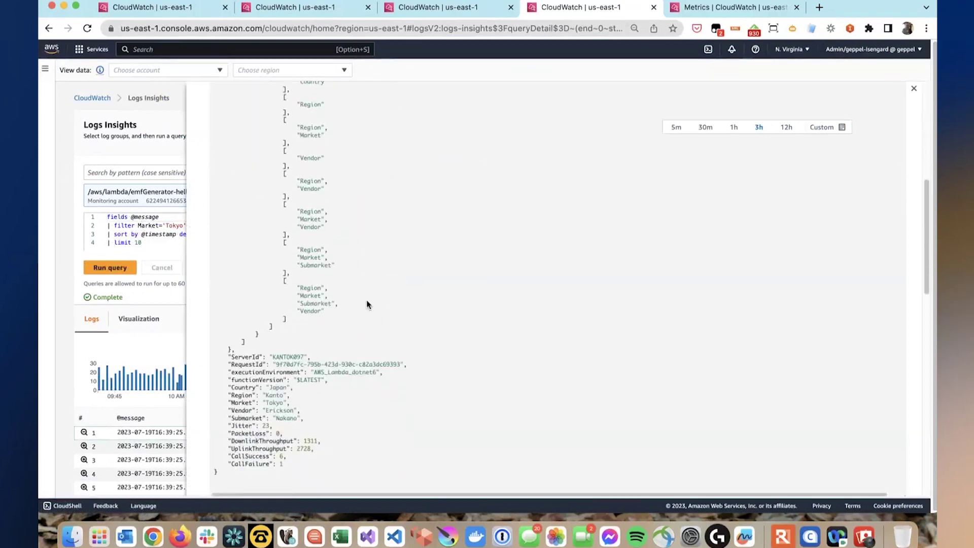
scroll(367, 304, up, 10)
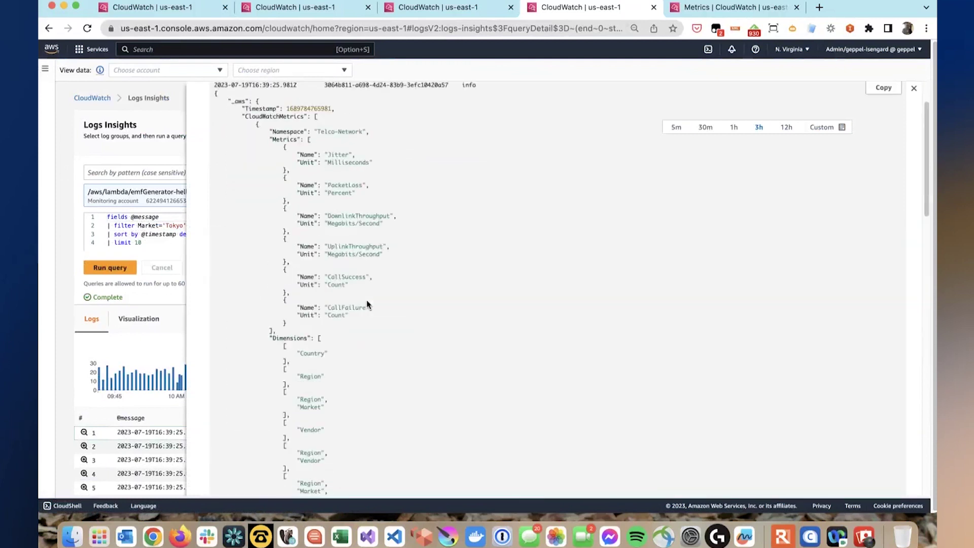
scroll(367, 305, down, 10)
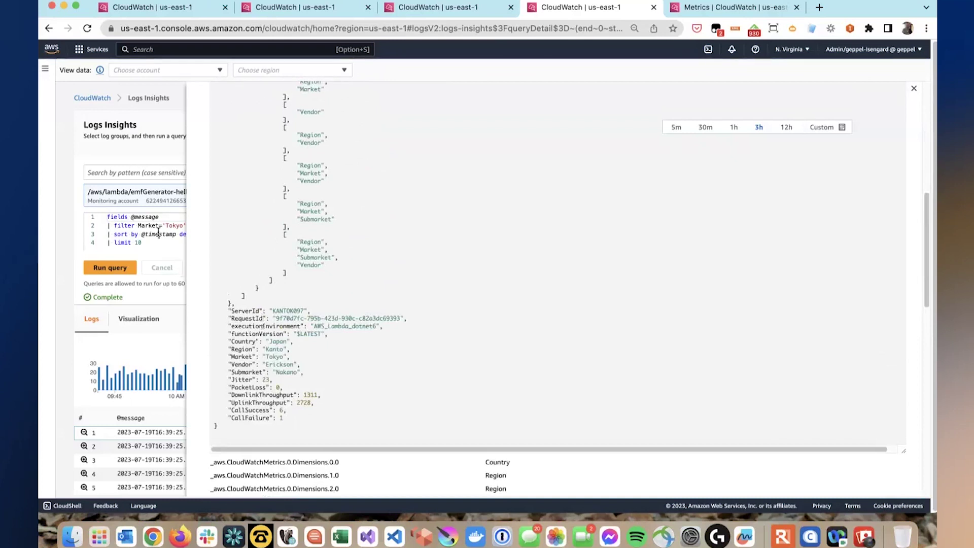
scroll(713, 115, up, 5)
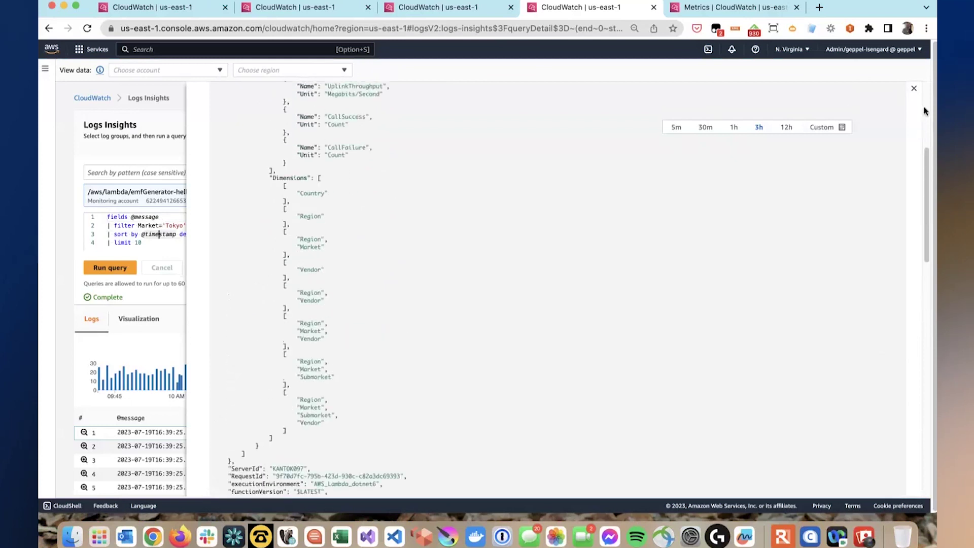
click(914, 88)
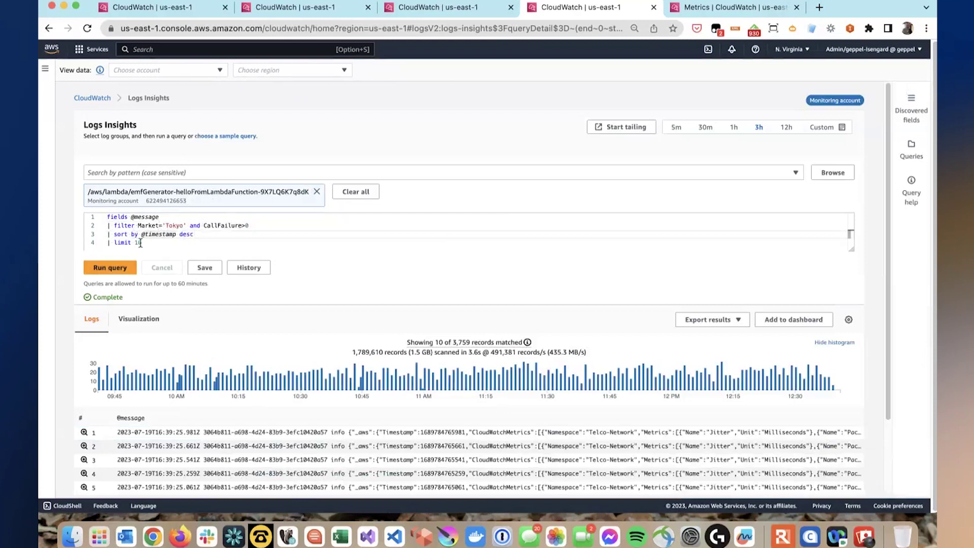
- Rerun the query with Cmd+Return and scroll to the ten newest matching EMF records
key(super+Return)
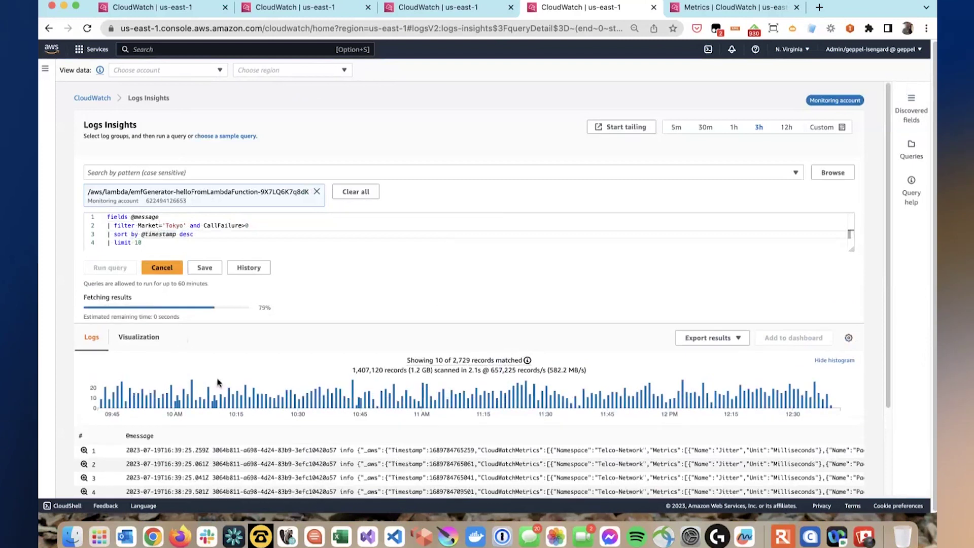
scroll(217, 383, down, 3)
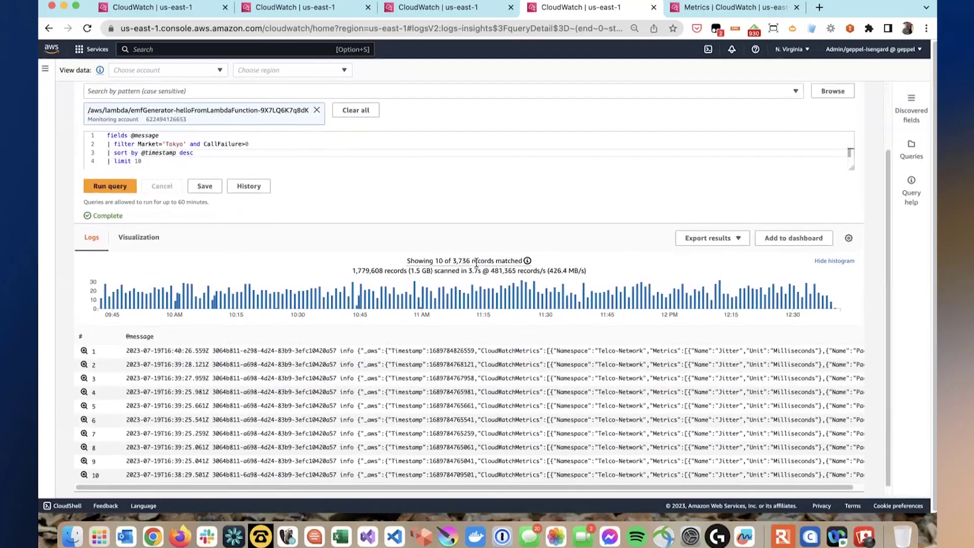
scroll(475, 262, up, 3)
scroll(580, 272, down, 2)
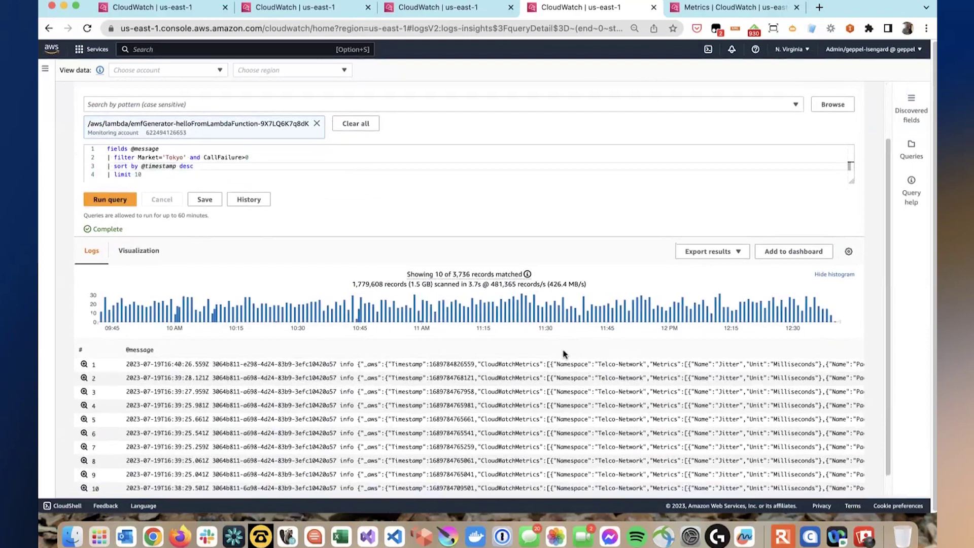
scroll(563, 353, down, 1)
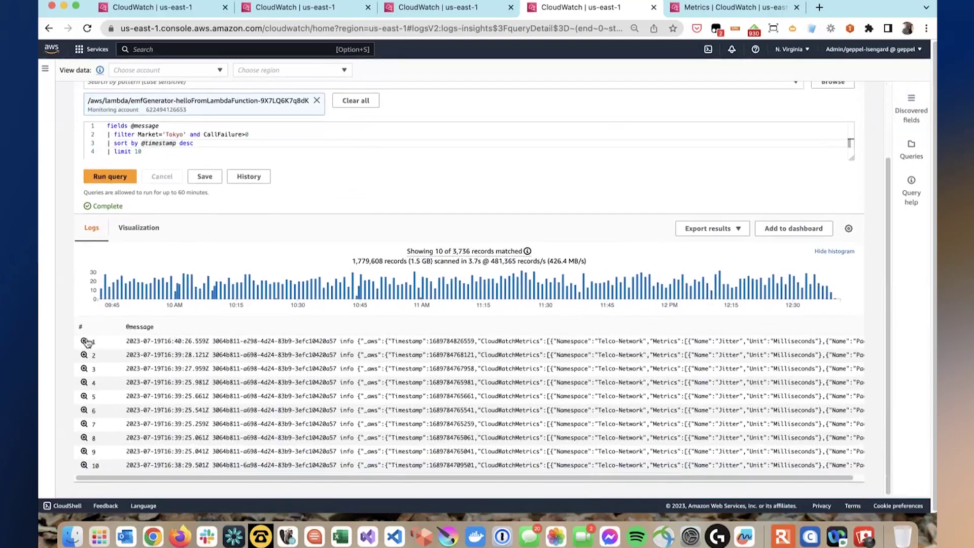
- Expand row 1's JSON and highlight its Dimensions list of Region/Market/Submarket/Vendor groupings
click(84, 342)
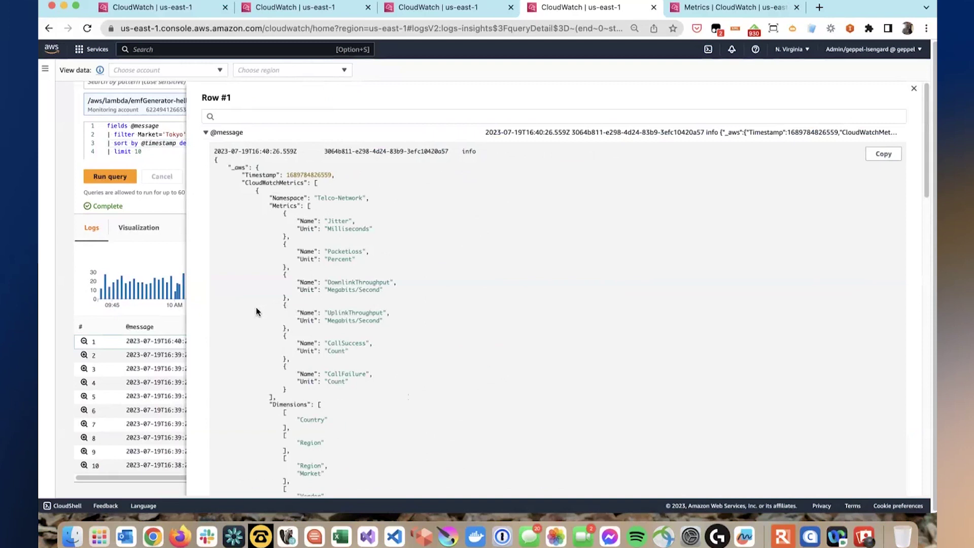
scroll(256, 312, down, 5)
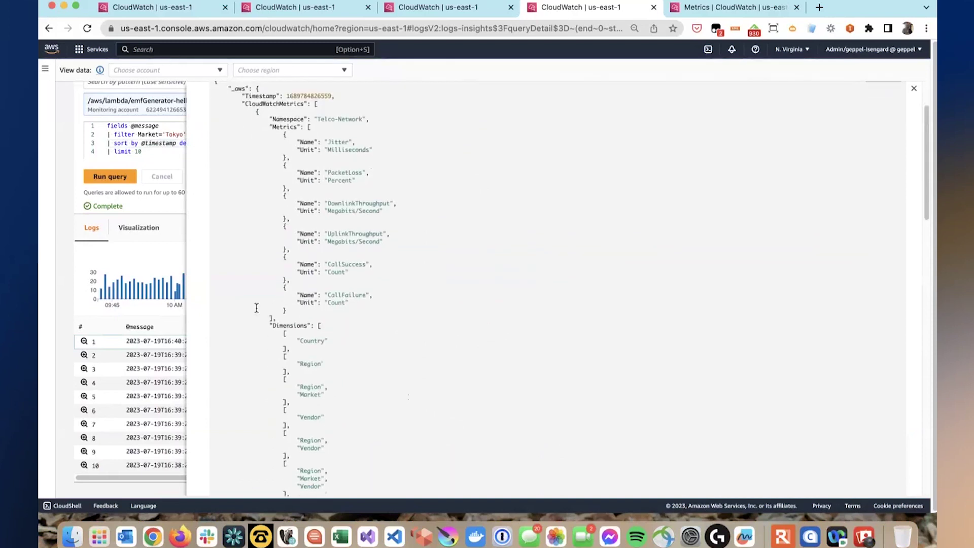
scroll(284, 254, down, 3)
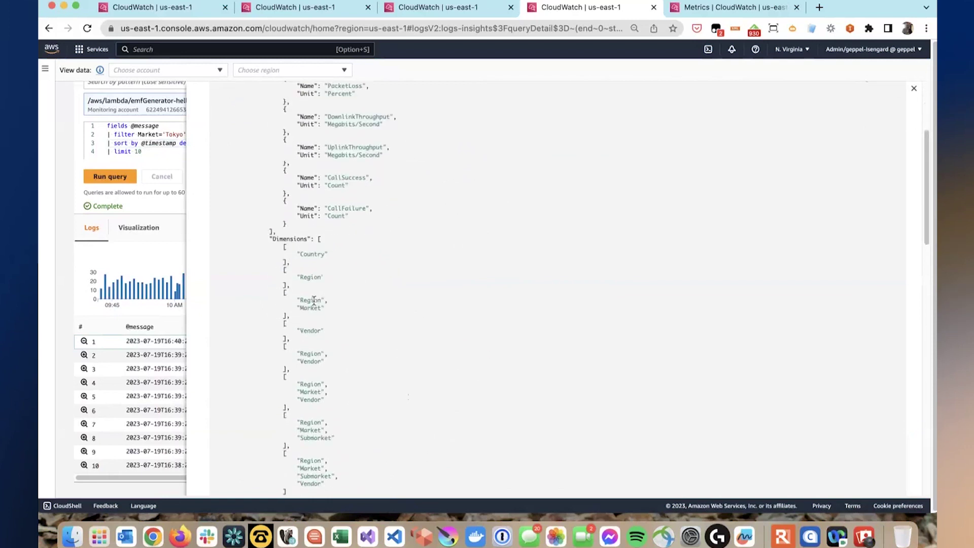
drag(266, 201, 350, 434)
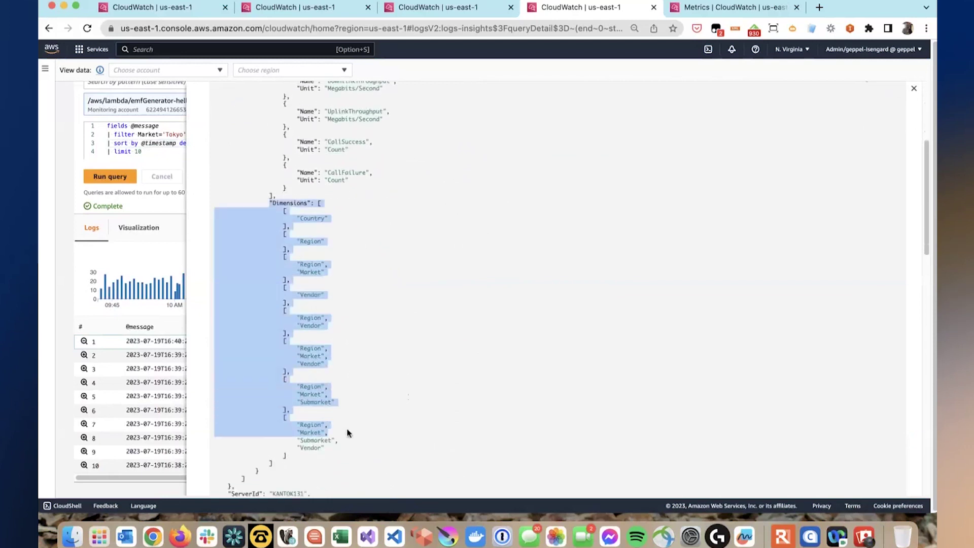
click(45, 68)
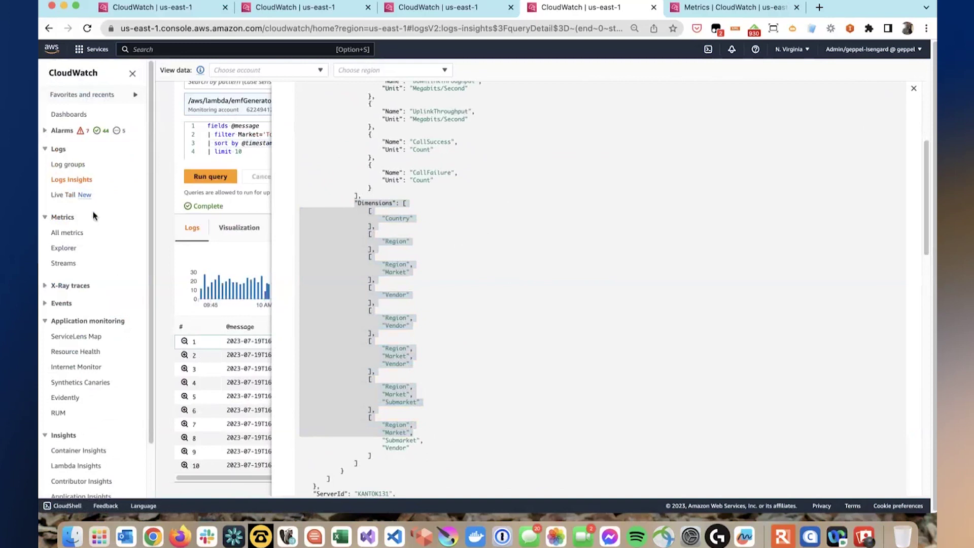
- Under All metrics > Telco-Network > Country, add Japan's Jitter to the graph
click(68, 233)
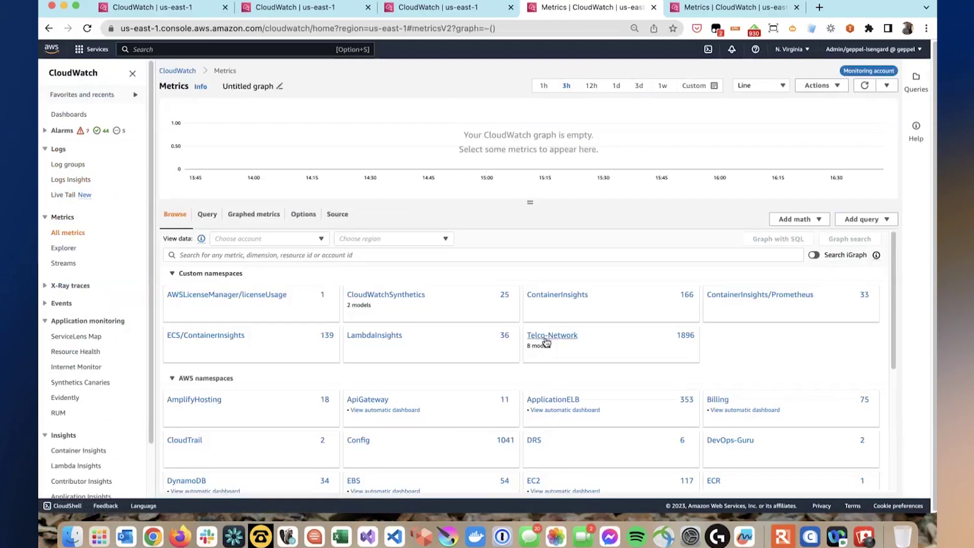
click(571, 339)
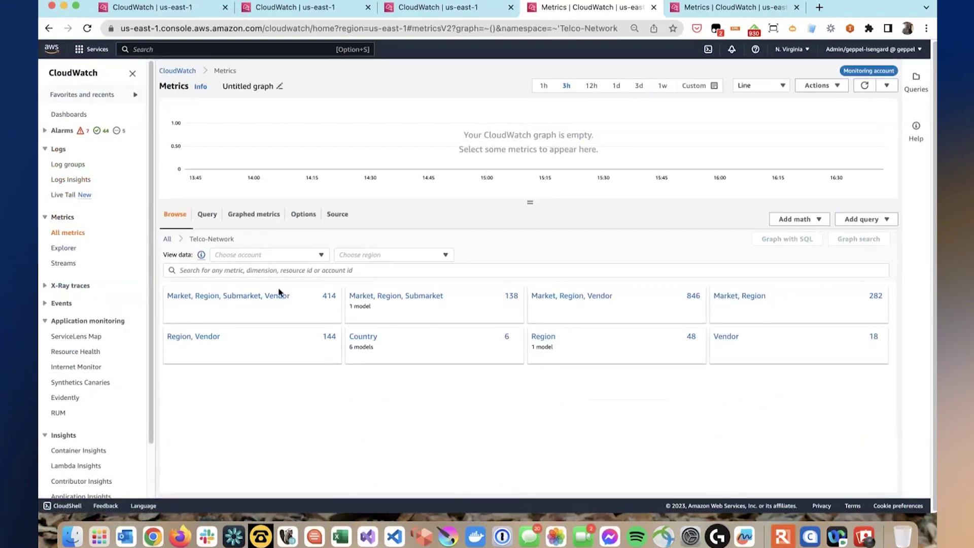
click(168, 240)
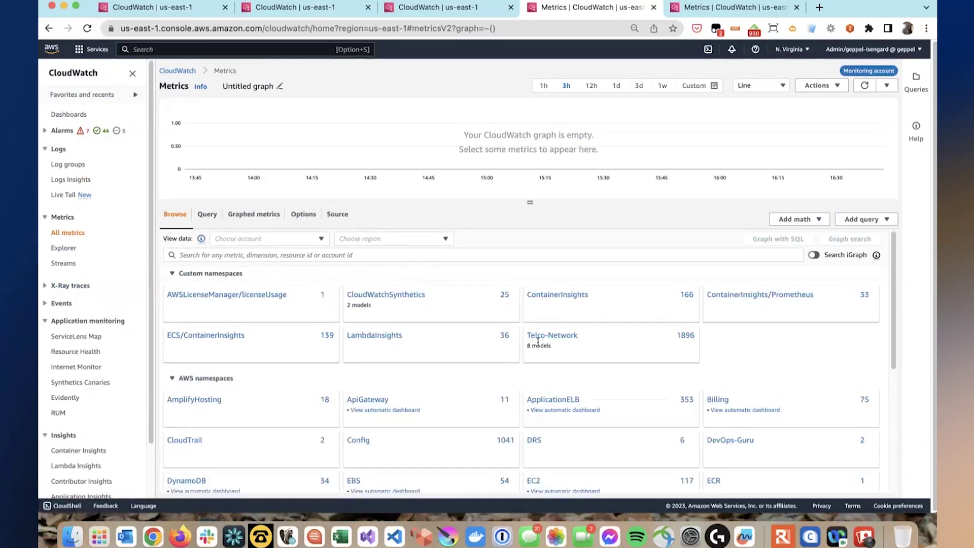
click(554, 338)
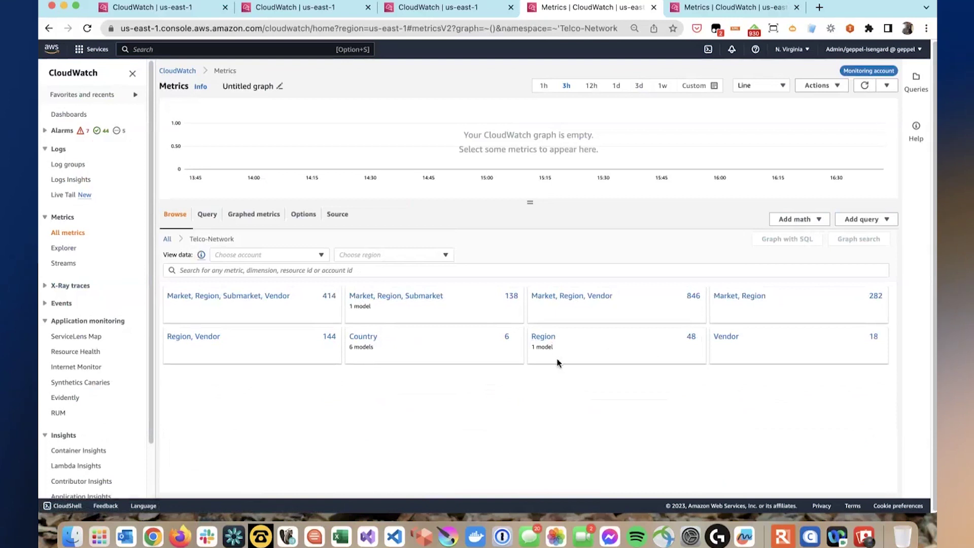
click(393, 348)
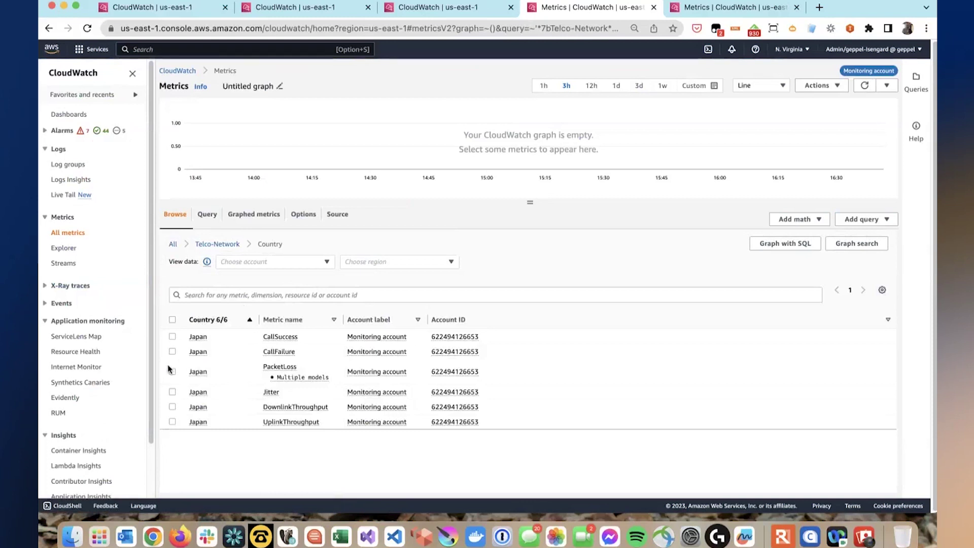
click(172, 391)
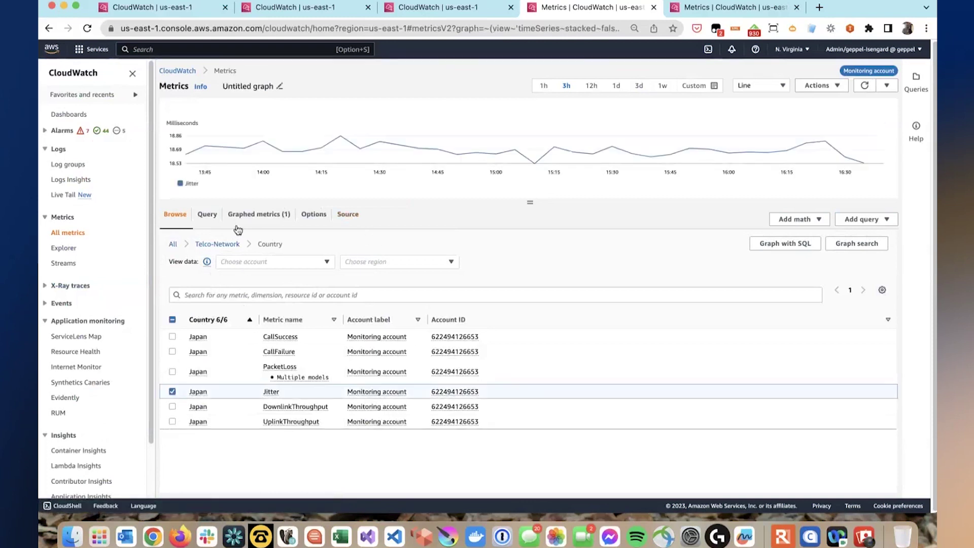
click(216, 245)
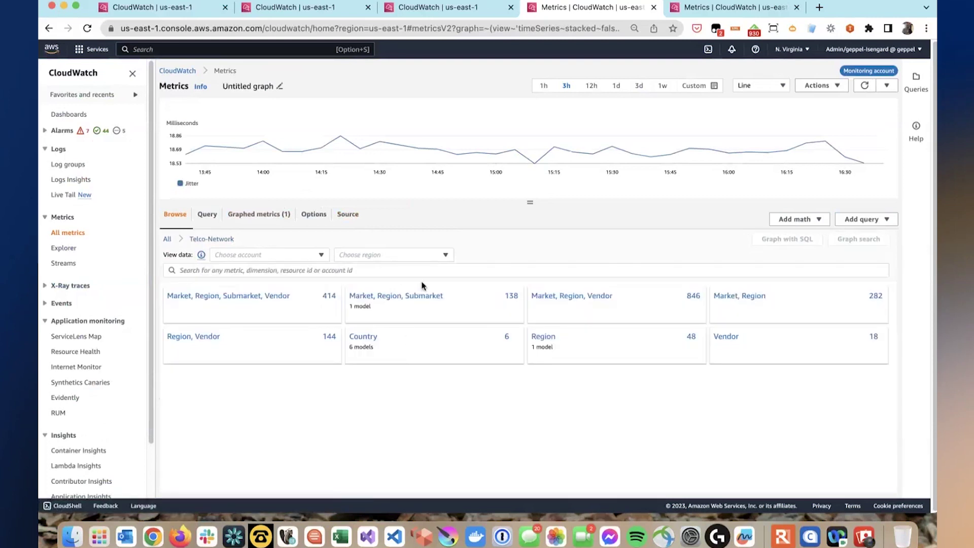
- Filter the Telco-Network Region metrics to Jitter only
click(543, 336)
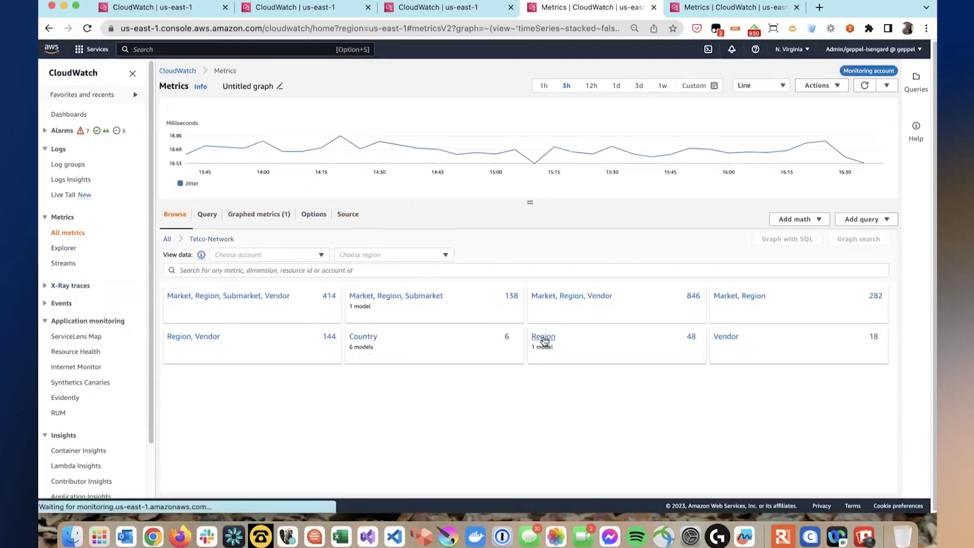
click(275, 350)
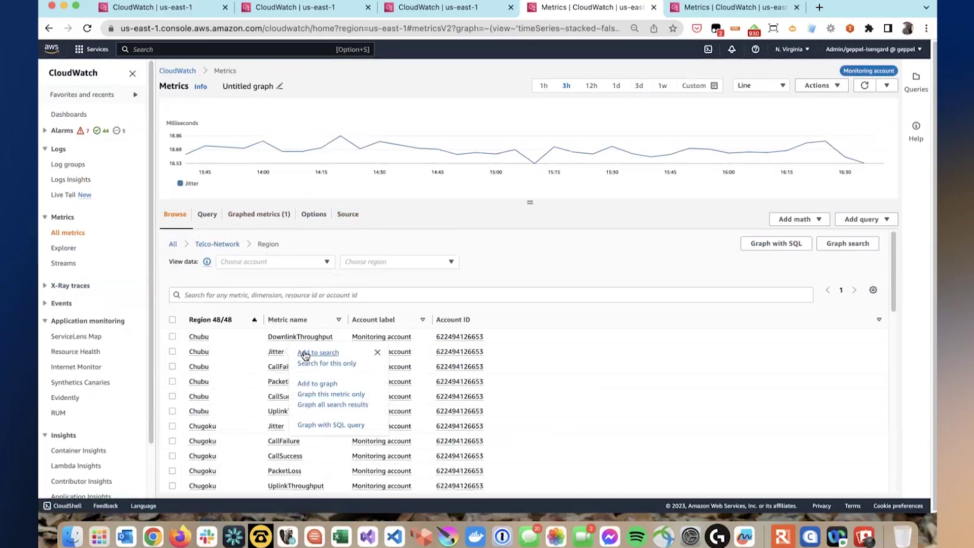
click(307, 356)
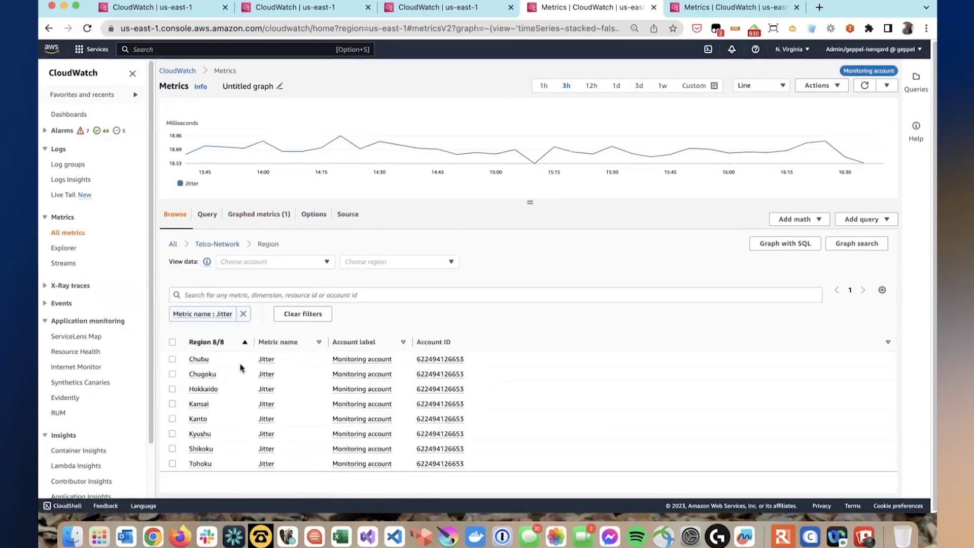
click(217, 244)
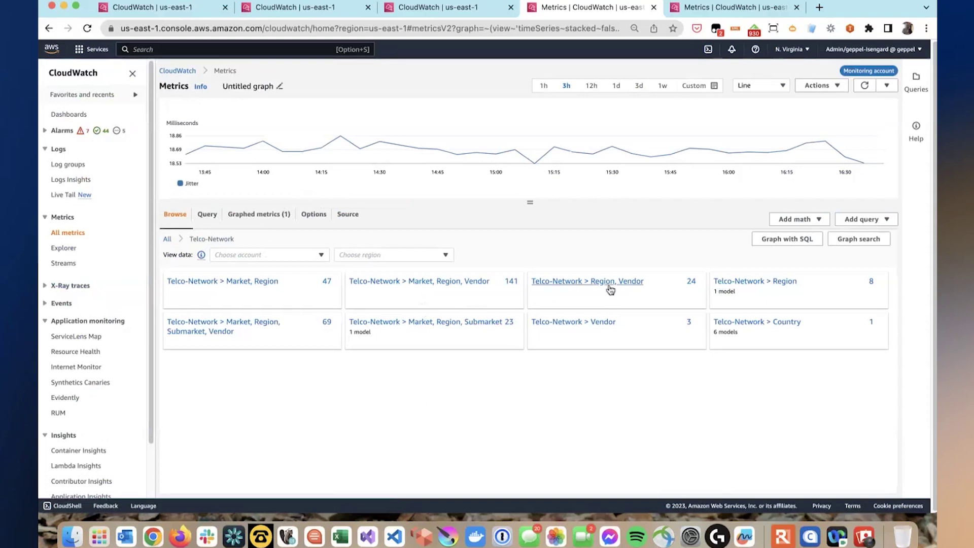
- Browse Jitter by Region and Vendor with Kanto added to the search, then return to Dashboards
click(610, 290)
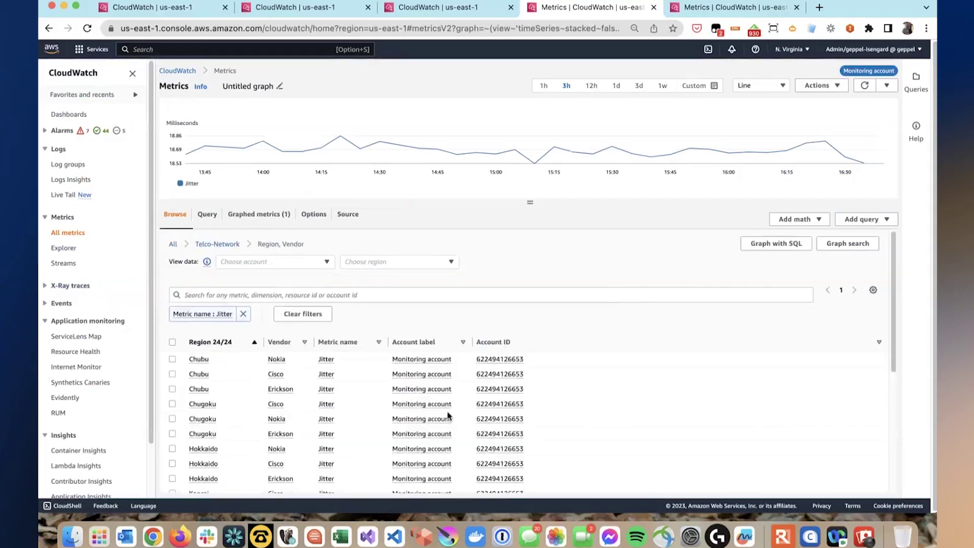
scroll(448, 416, down, 1)
scroll(448, 416, down, 5)
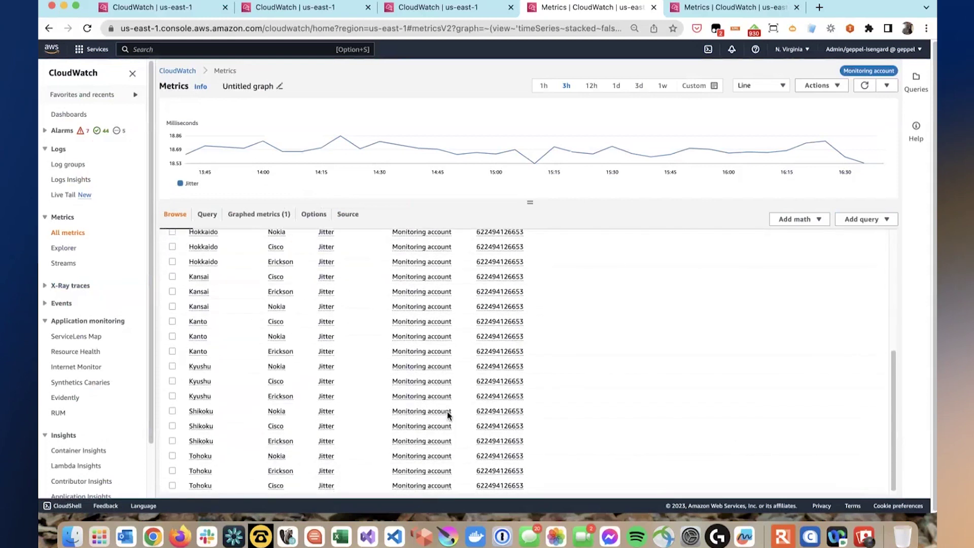
click(203, 323)
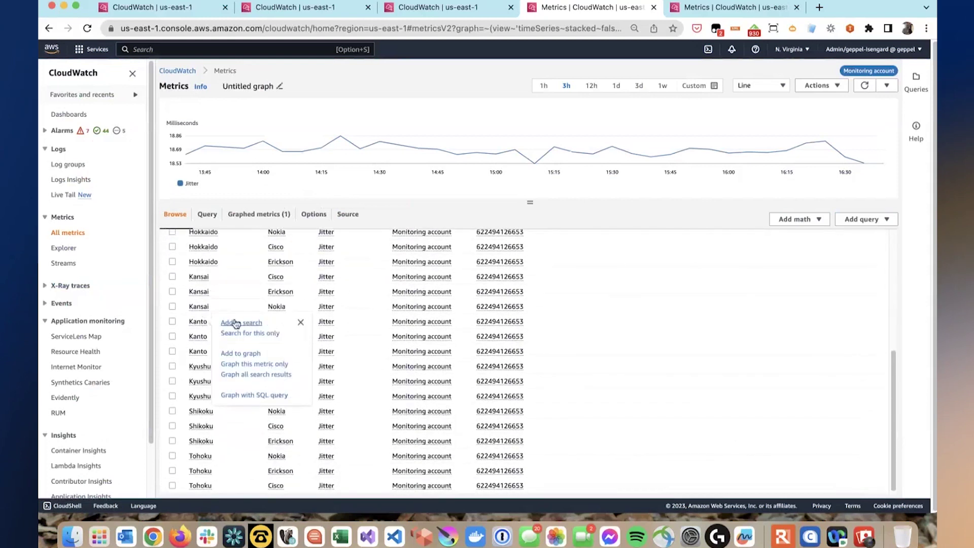
click(237, 322)
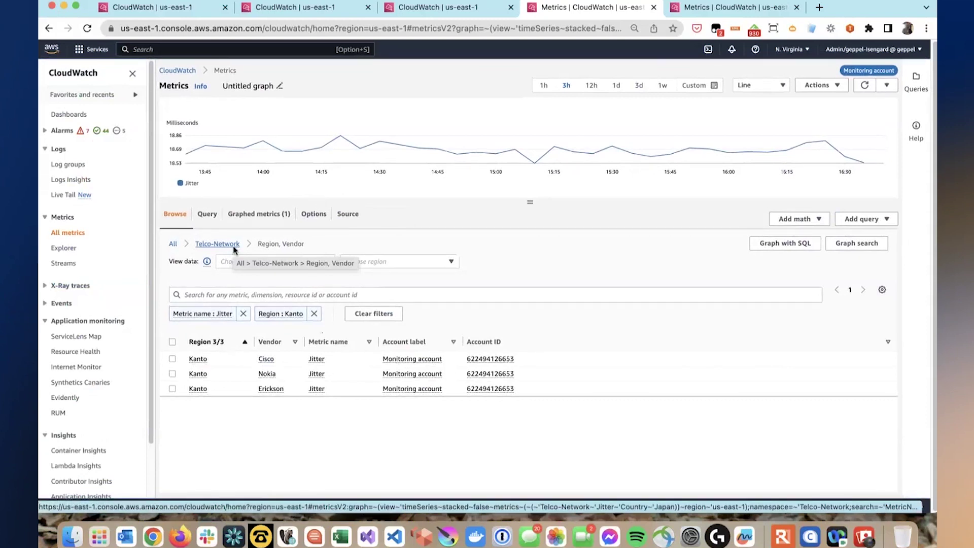
click(79, 115)
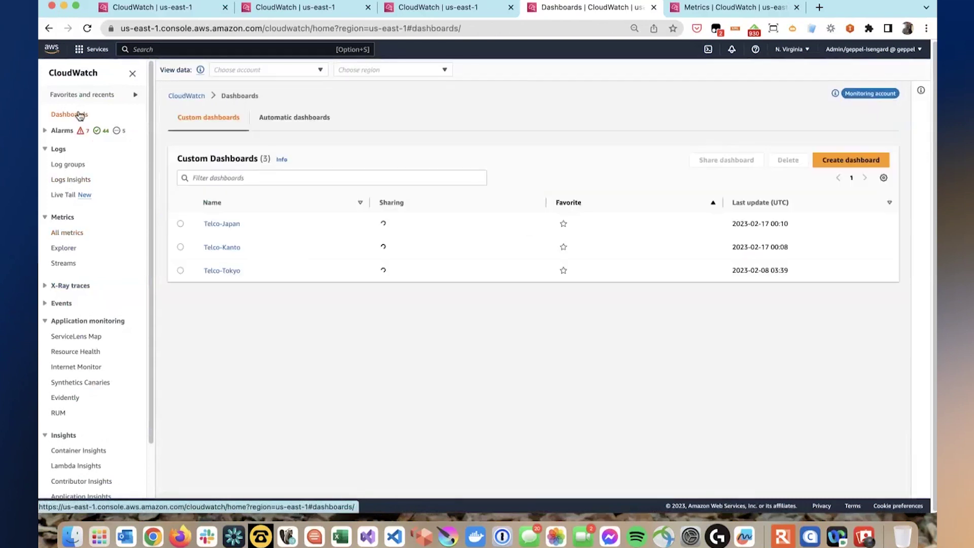